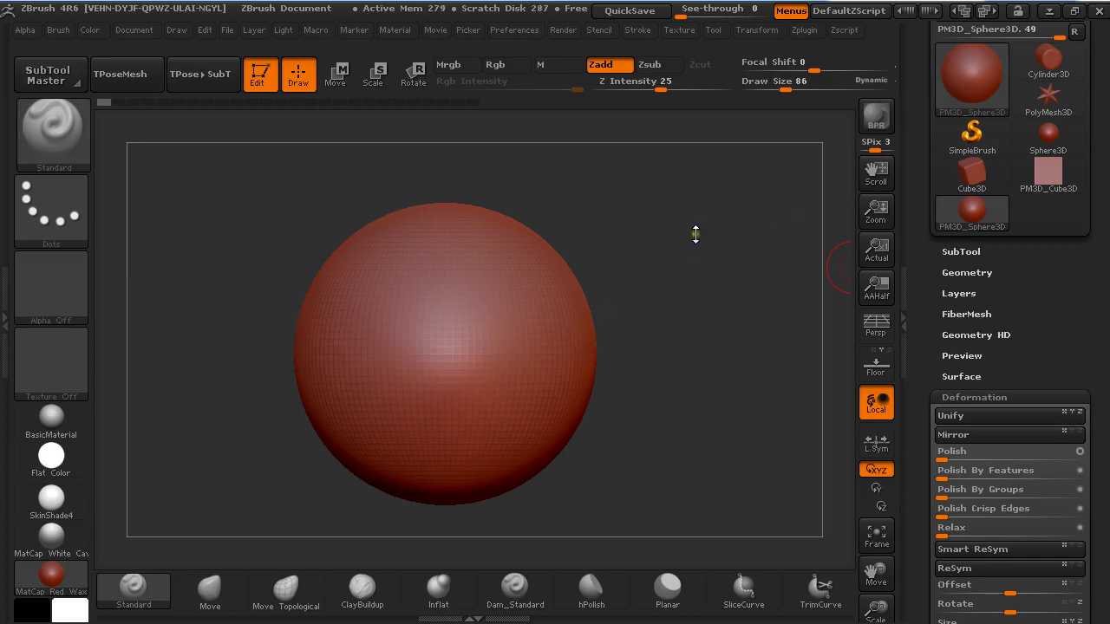
# Convert the sphere to a DynaMesh at resolution 128 with Groups enabled and Blur set to 0
pyautogui.scroll(-3, 1061, 338)
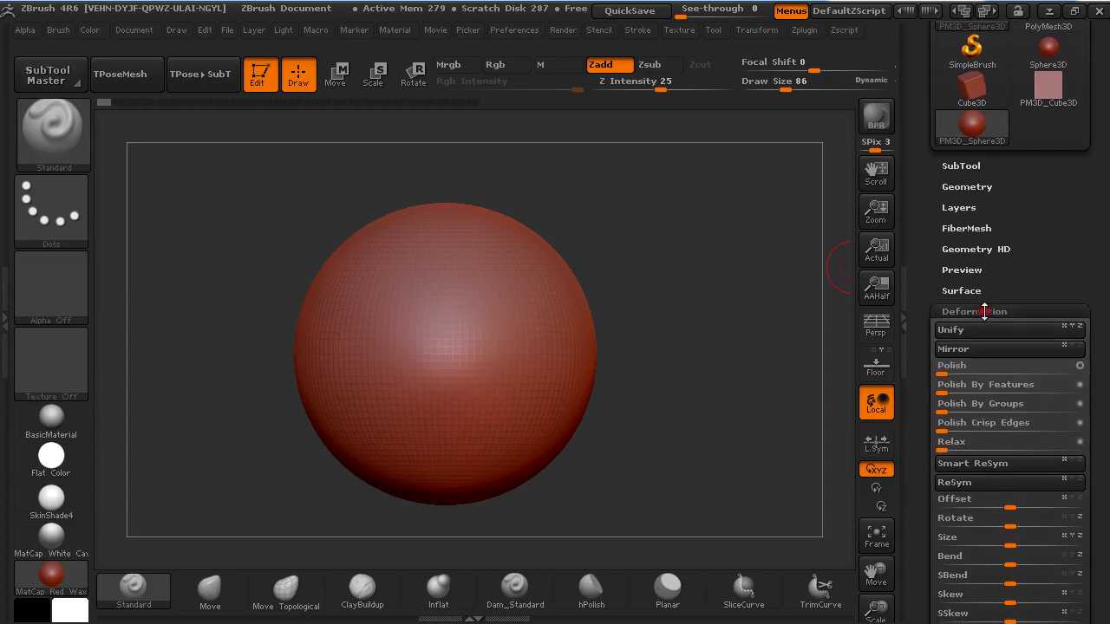
pyautogui.click(985, 312)
pyautogui.click(972, 187)
pyautogui.scroll(-5, 1090, 329)
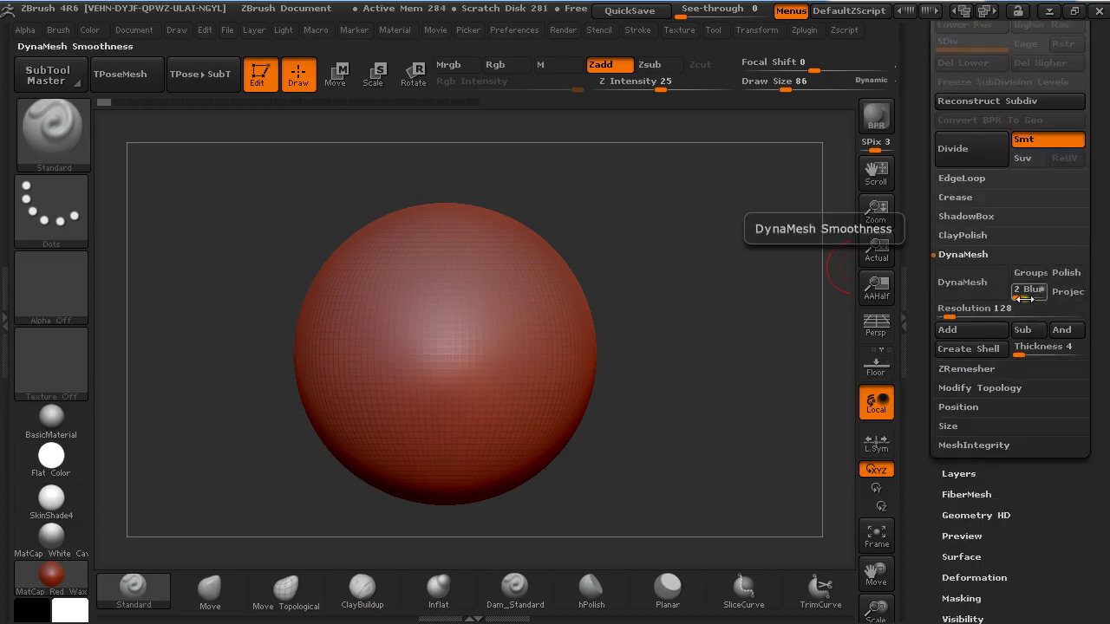
pyautogui.moveTo(1023, 297); pyautogui.dragTo(1015, 298)
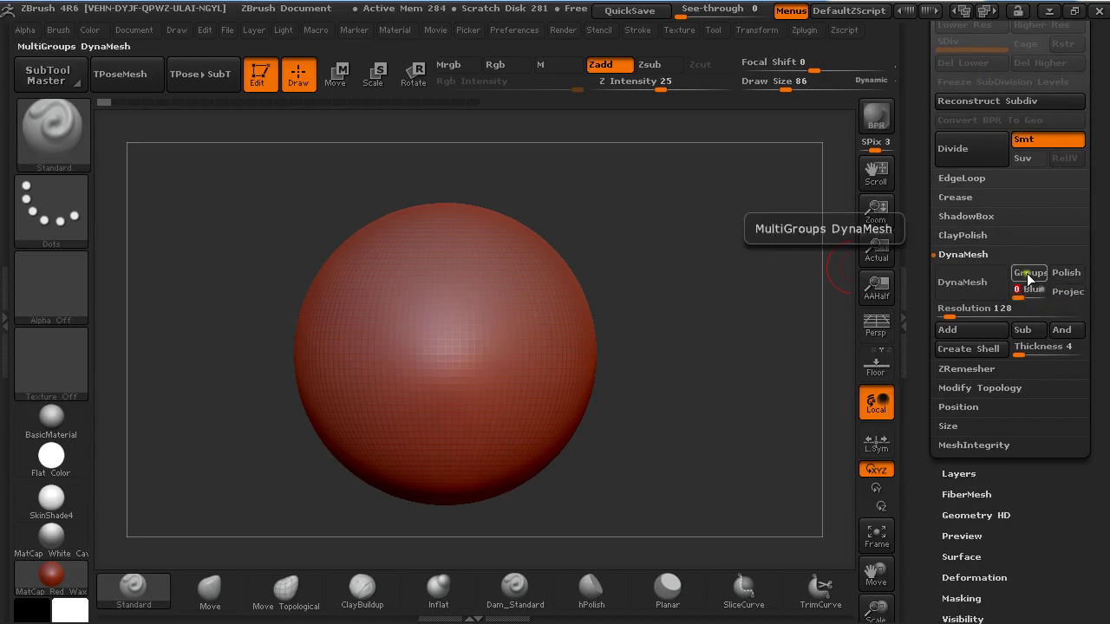
pyautogui.click(1028, 274)
pyautogui.click(978, 295)
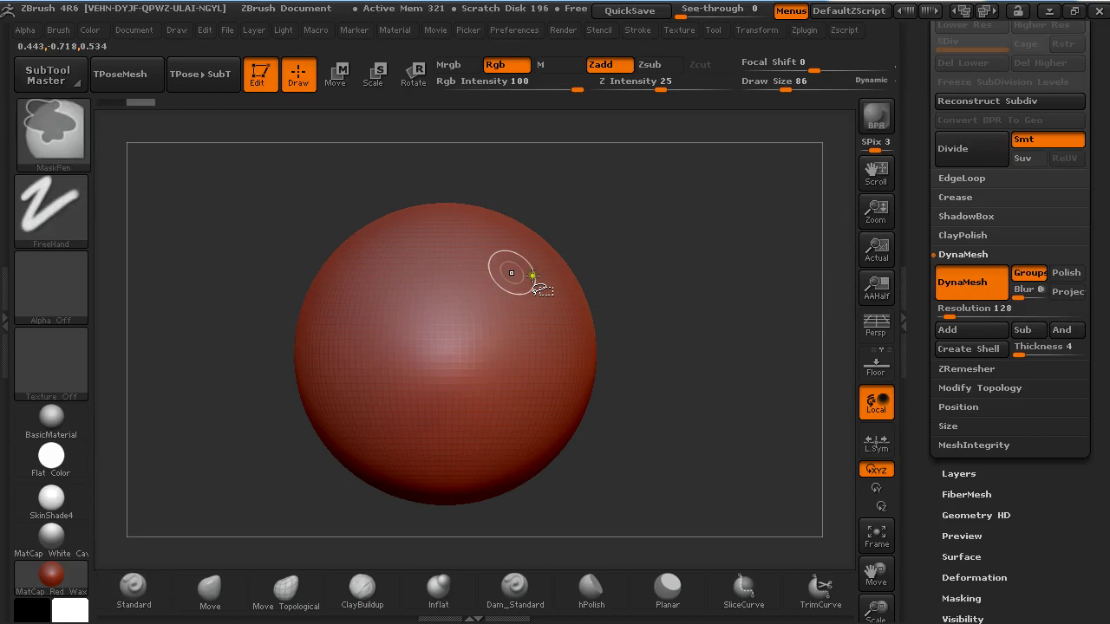
# Slice the sphere horizontally above its middle with the SliceCurve brush and show the polyframe colours
pyautogui.keyDown('ctrl'); pyautogui.keyDown('shift'); pyautogui.click(46, 124); pyautogui.keyUp('shift'); pyautogui.keyUp('ctrl')
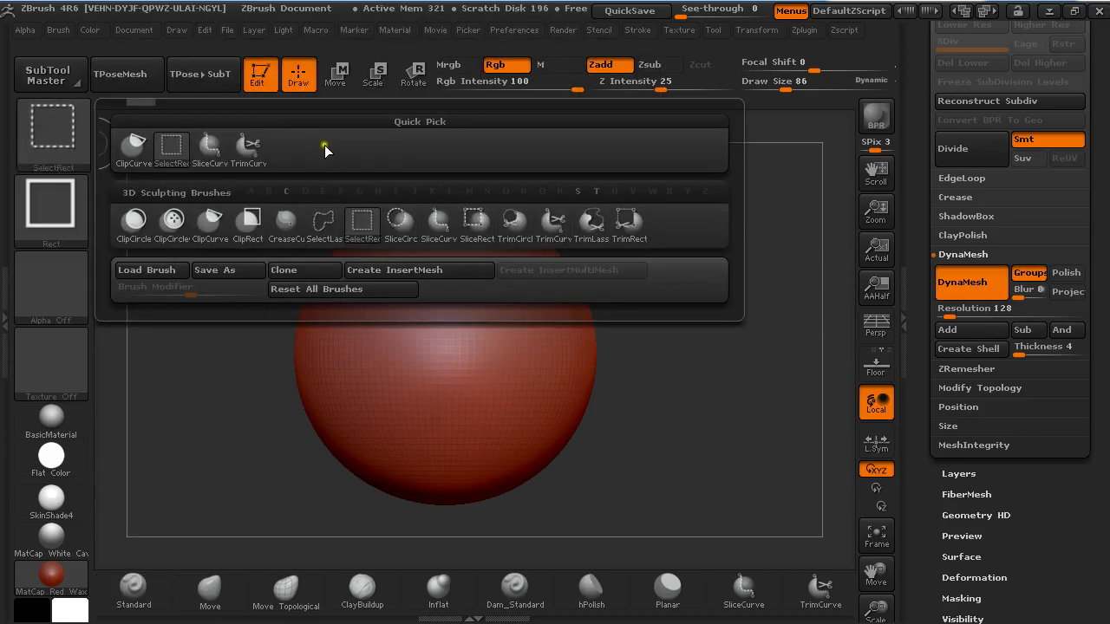
pyautogui.click(443, 222)
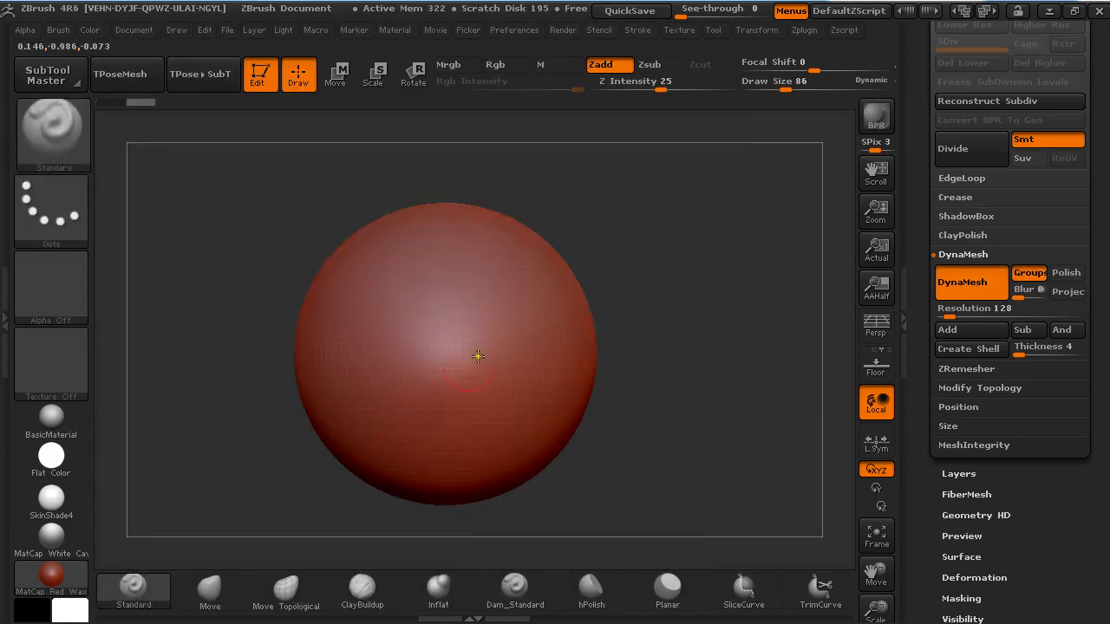
pyautogui.keyDown('ctrl'); pyautogui.keyDown('shift'); pyautogui.moveTo(228, 292); pyautogui.dragTo(686, 292); pyautogui.keyUp('shift'); pyautogui.keyUp('ctrl')
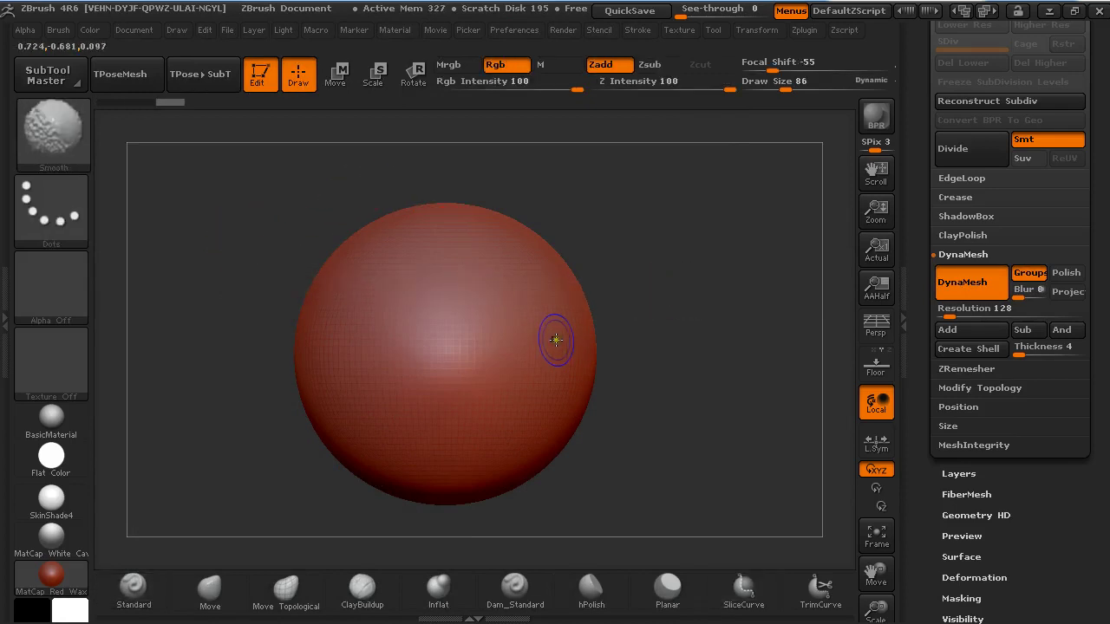
pyautogui.hotkey('shift', 'f')
pyautogui.moveTo(668, 270); pyautogui.dragTo(675, 244)
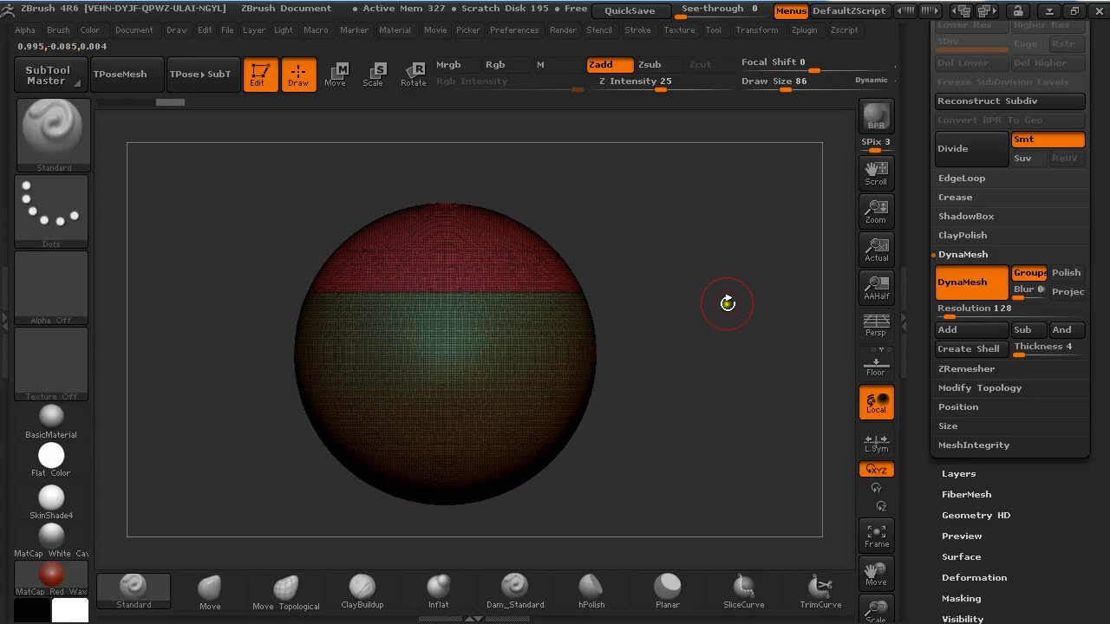
# Update the DynaMesh on the sliced sphere and hide the polyframe display
pyautogui.keyDown('ctrl'); pyautogui.moveTo(639, 216); pyautogui.dragTo(727, 317); pyautogui.keyUp('ctrl')
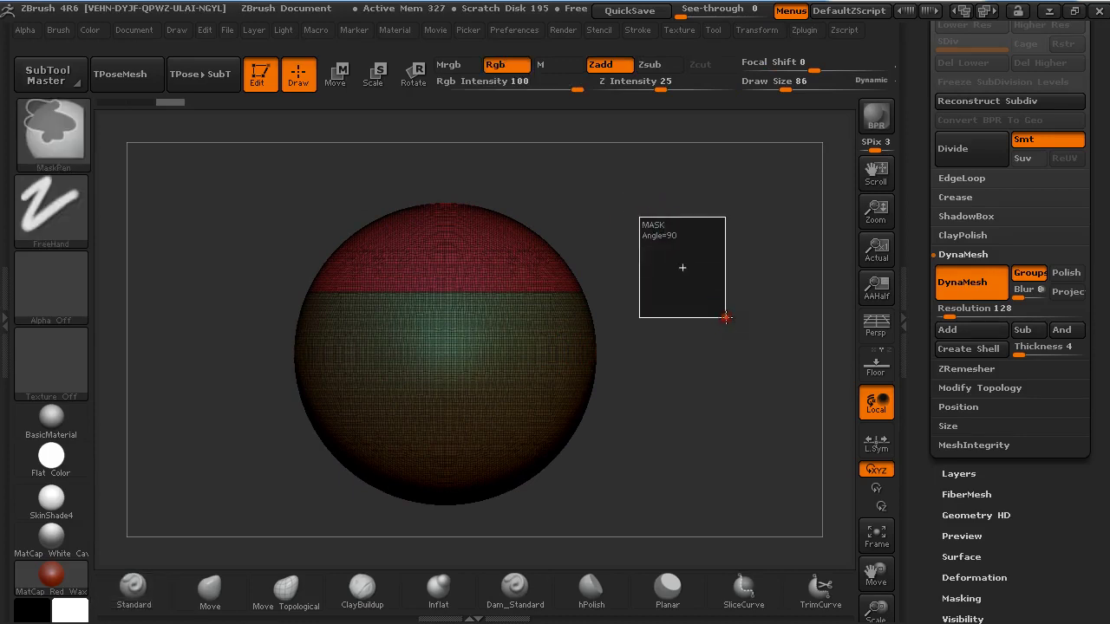
pyautogui.hotkey('shift', 'f')
pyautogui.keyDown('alt'); pyautogui.moveTo(682, 252); pyautogui.dragTo(665, 225); pyautogui.keyUp('alt')
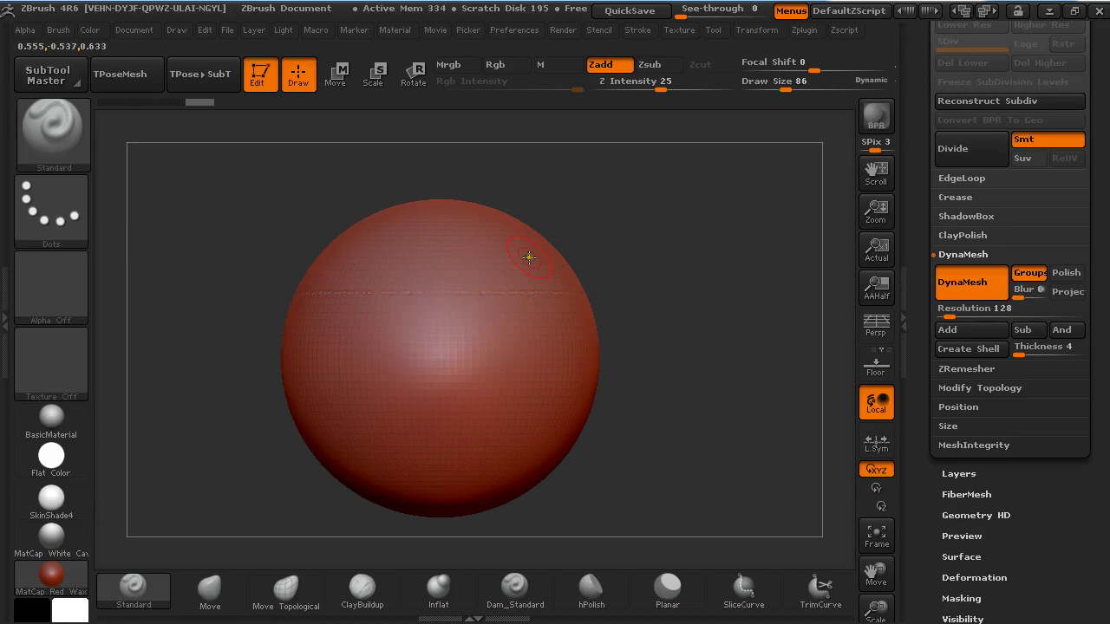
pyautogui.keyDown('alt'); pyautogui.moveTo(679, 263); pyautogui.dragTo(693, 314); pyautogui.keyUp('alt')
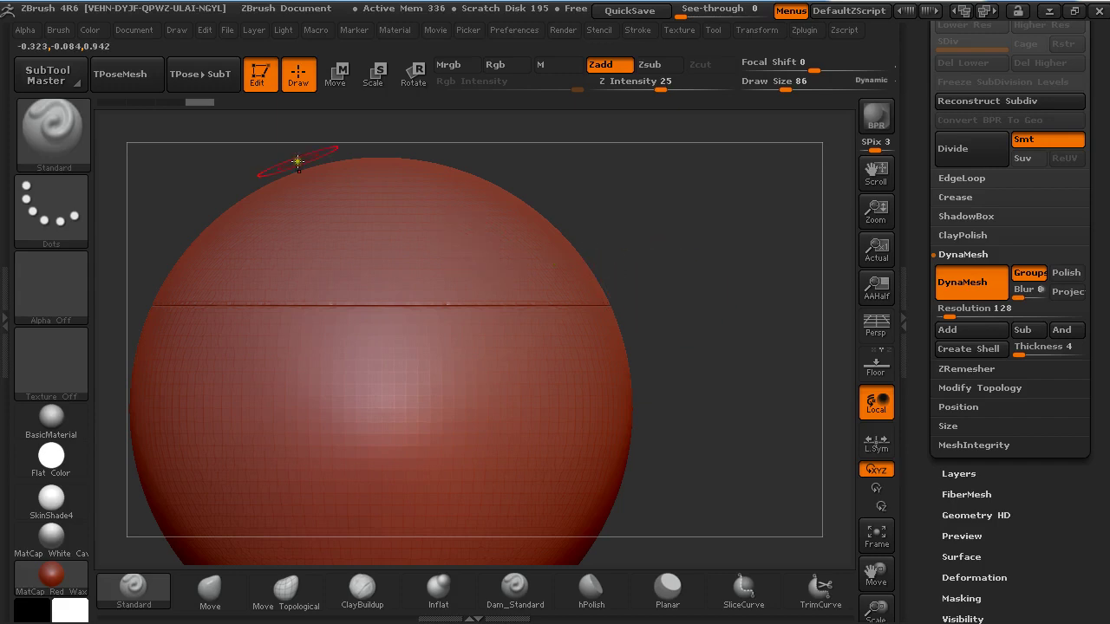
# Try to mask everything except the top cap and move the cap upward with a transpose line
pyautogui.click(337, 75)
pyautogui.keyDown('alt'); pyautogui.moveTo(629, 253); pyautogui.dragTo(649, 281); pyautogui.keyUp('alt')
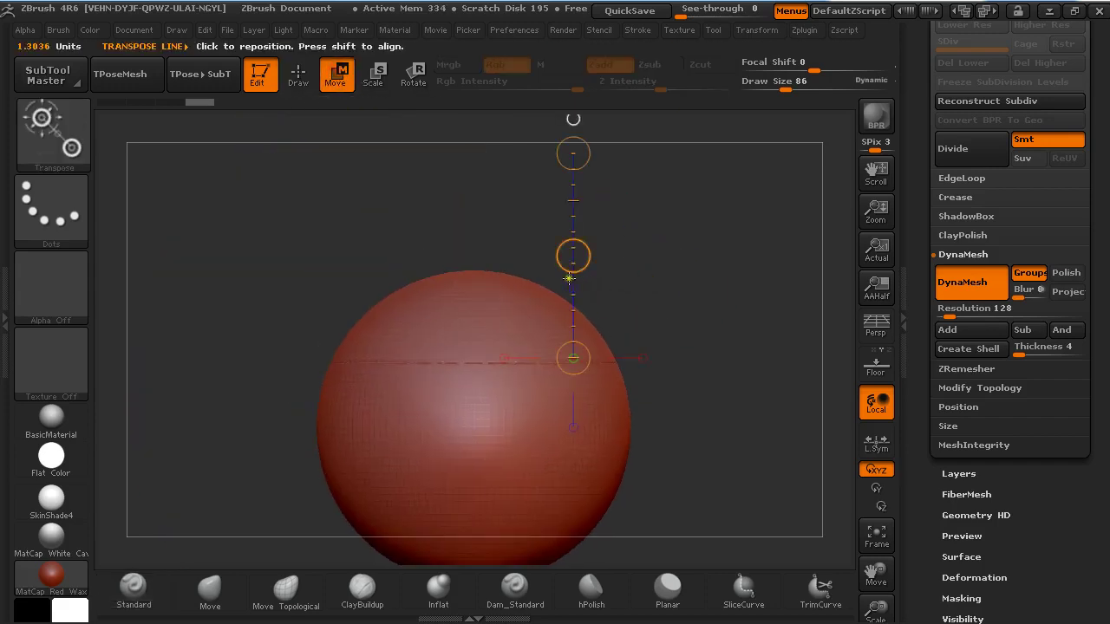
pyautogui.keyDown('ctrl'); pyautogui.click(500, 310); pyautogui.keyUp('ctrl')
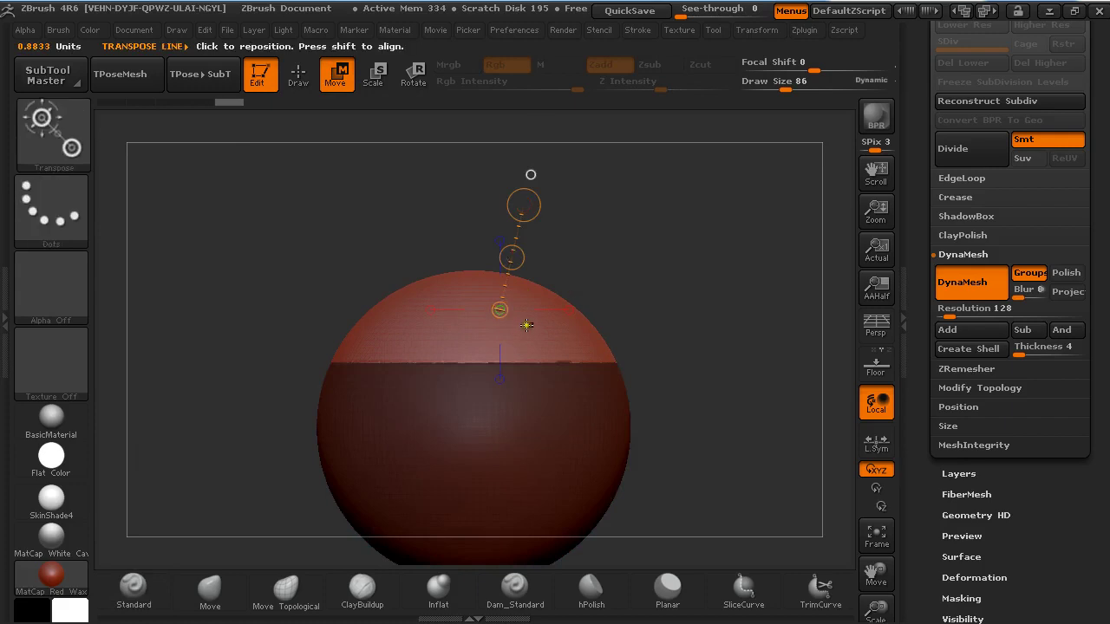
pyautogui.moveTo(531, 325)
pyautogui.mouseDown()
pyautogui.moveTo(551, 171)
pyautogui.moveTo(533, 163)
pyautogui.mouseUp()
pyautogui.moveTo(533, 247)
pyautogui.mouseDown()
pyautogui.moveTo(523, 185)
pyautogui.moveTo(607, 191)
pyautogui.moveTo(468, 231)
pyautogui.moveTo(445, 173)
pyautogui.moveTo(575, 245)
pyautogui.moveTo(497, 168)
pyautogui.moveTo(520, 181)
pyautogui.mouseUp()
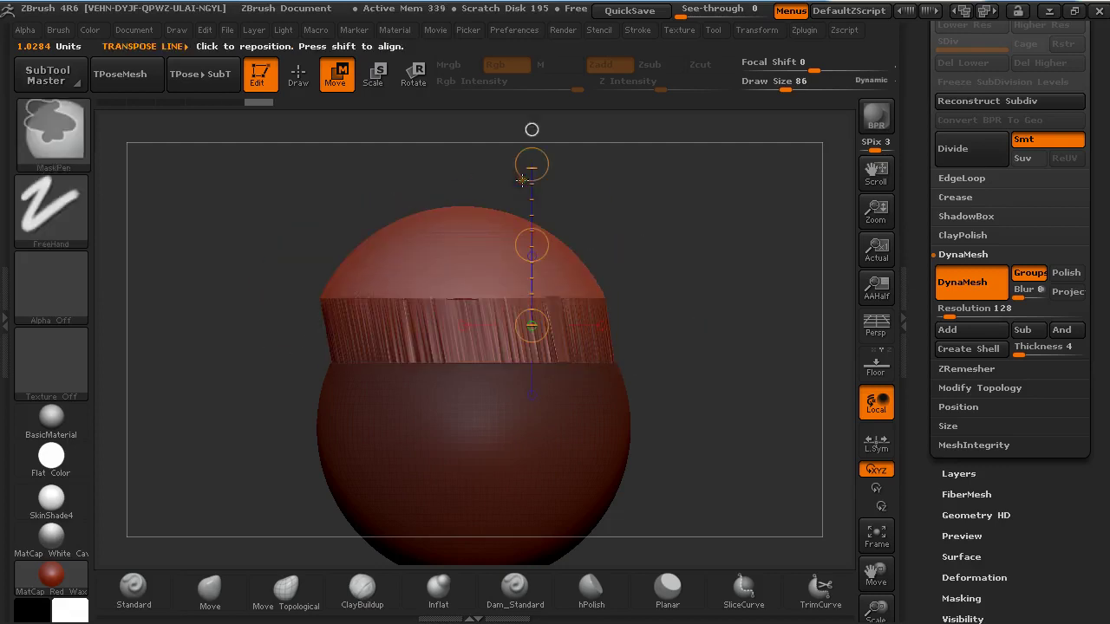
# Undo the cap's move, return to Draw mode and clear the mask
pyautogui.hotkey('ctrl', 'z')
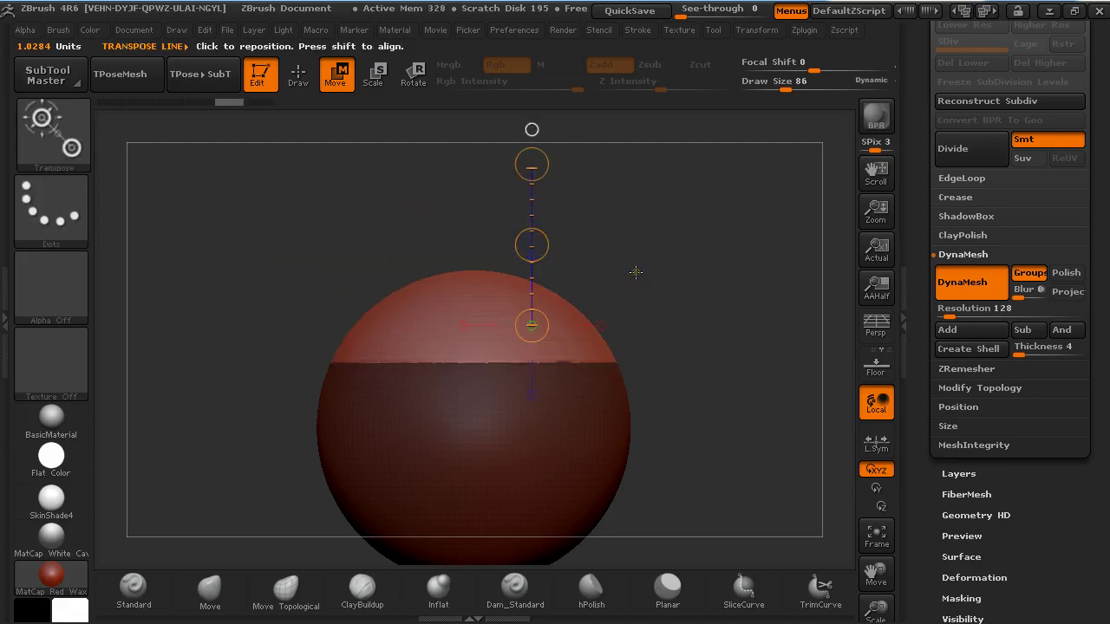
pyautogui.press('q')
pyautogui.keyDown('ctrl'); pyautogui.moveTo(669, 303); pyautogui.dragTo(716, 342); pyautogui.keyUp('ctrl')
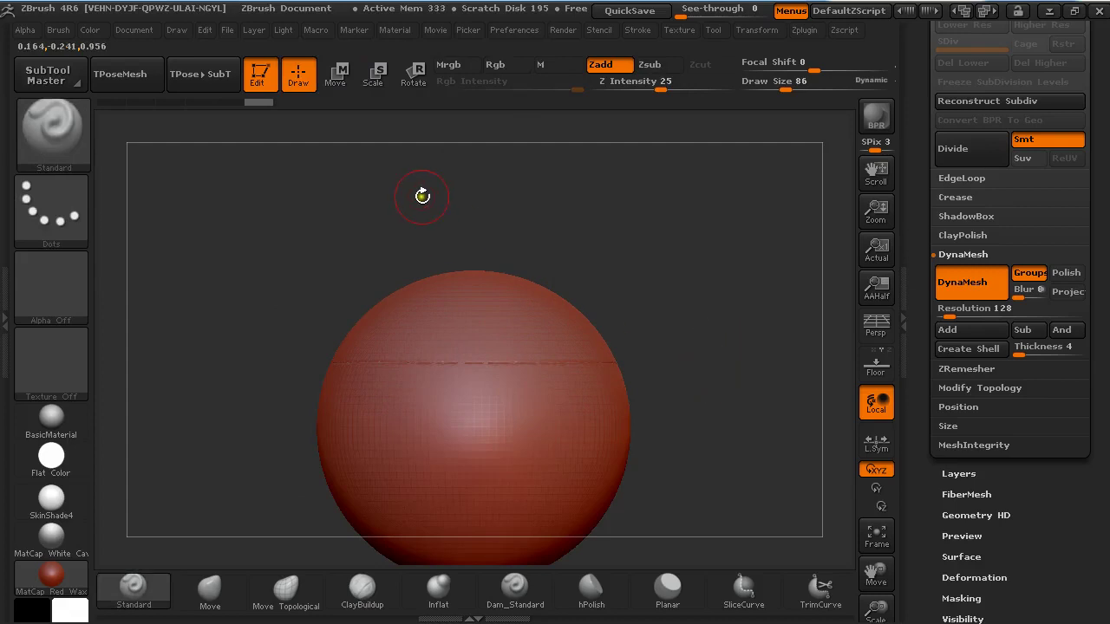
pyautogui.keyDown('alt'); pyautogui.moveTo(701, 466); pyautogui.dragTo(693, 394); pyautogui.keyUp('alt')
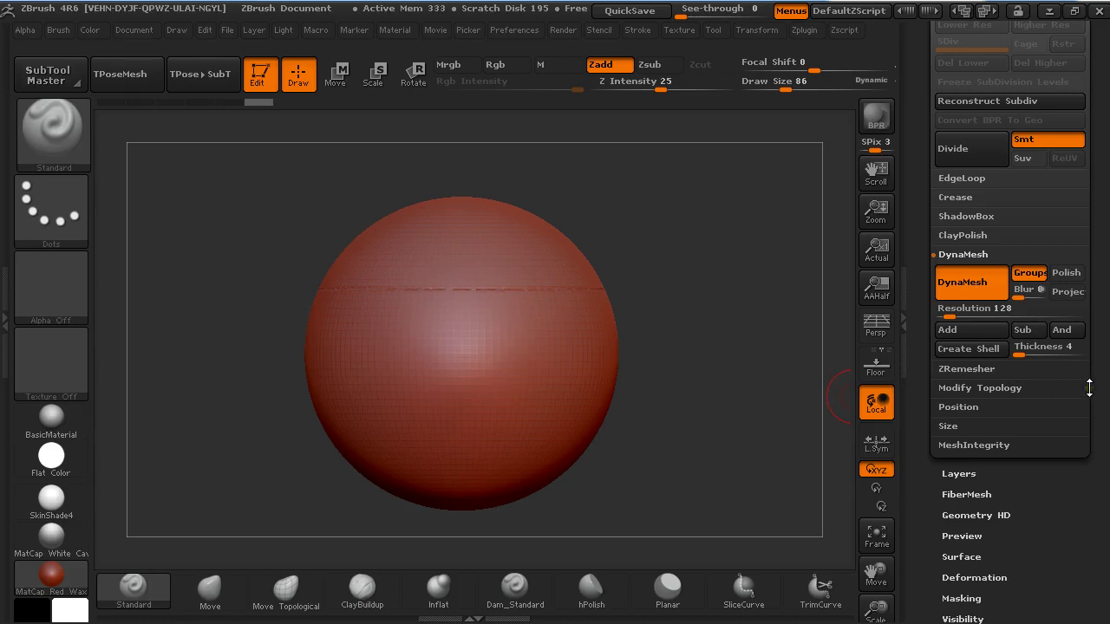
# Open the Polygroups settings of the sphere tool
pyautogui.scroll(-5, 1098, 384)
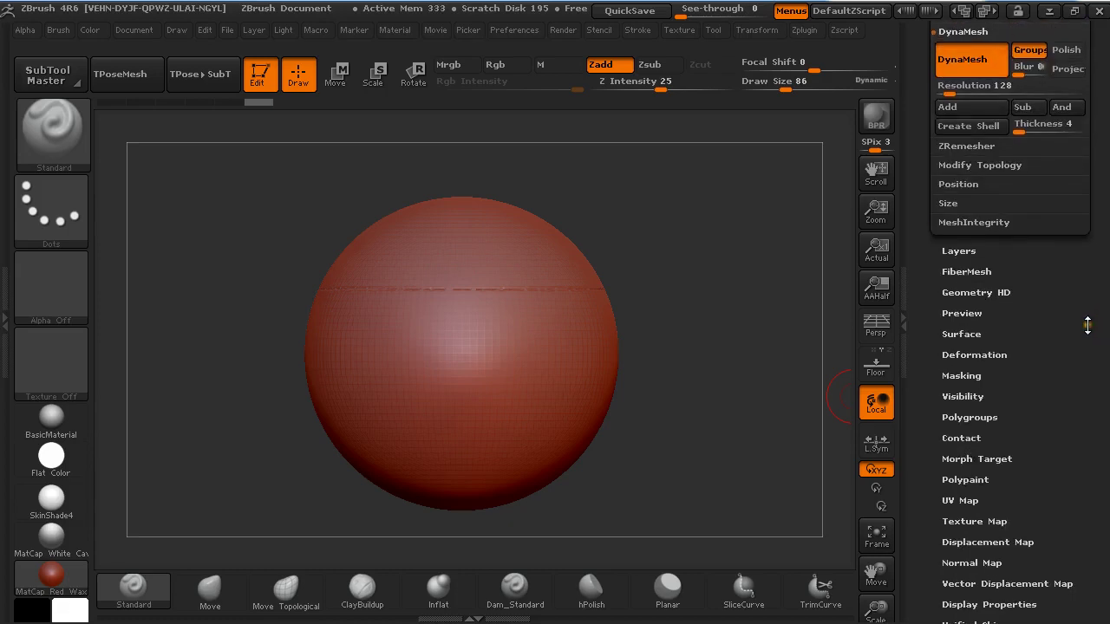
pyautogui.scroll(-2, 1095, 387)
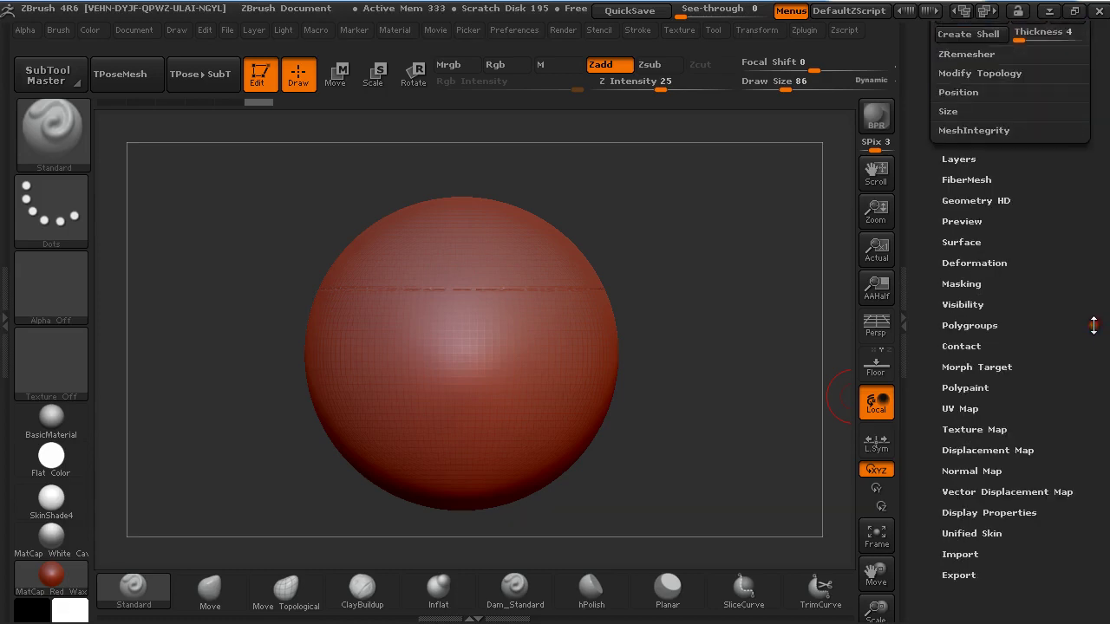
pyautogui.click(986, 328)
pyautogui.moveTo(1099, 198); pyautogui.dragTo(1094, 268)
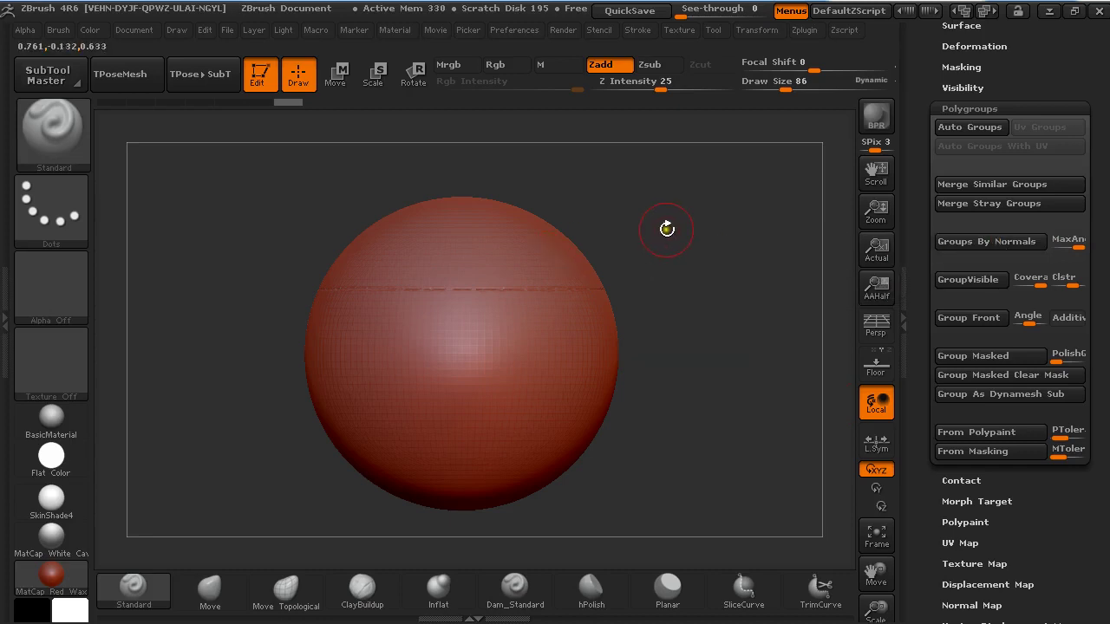
# Mask the lower part of the sphere, lift the top cap away with a transpose line and inspect both pieces from several angles
pyautogui.keyDown('alt'); pyautogui.moveTo(667, 228); pyautogui.dragTo(667, 300); pyautogui.keyUp('alt')
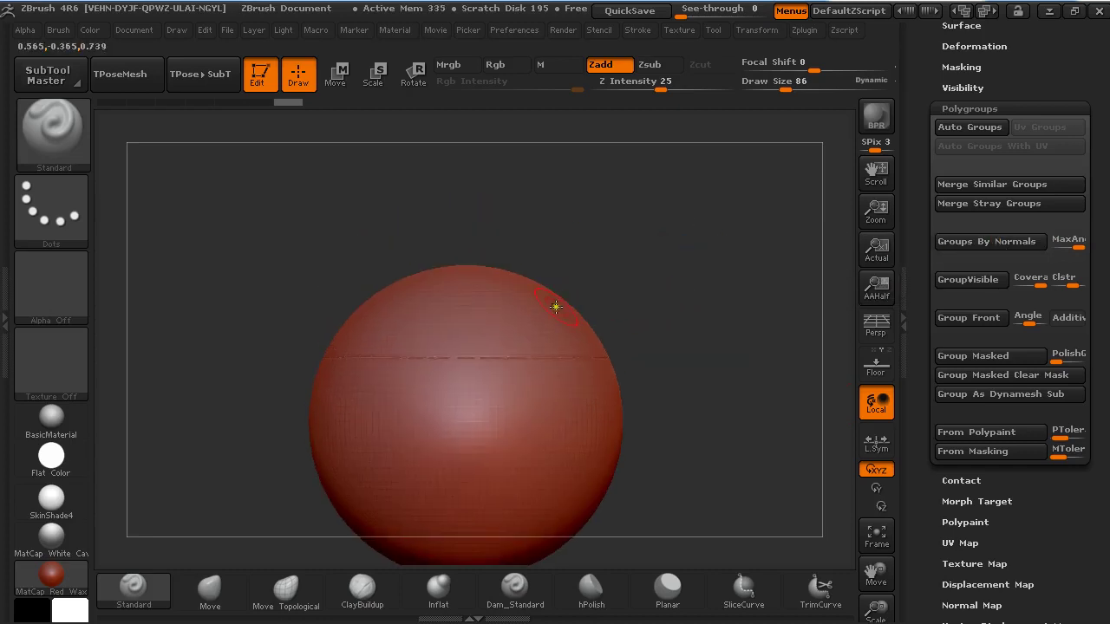
pyautogui.press('w')
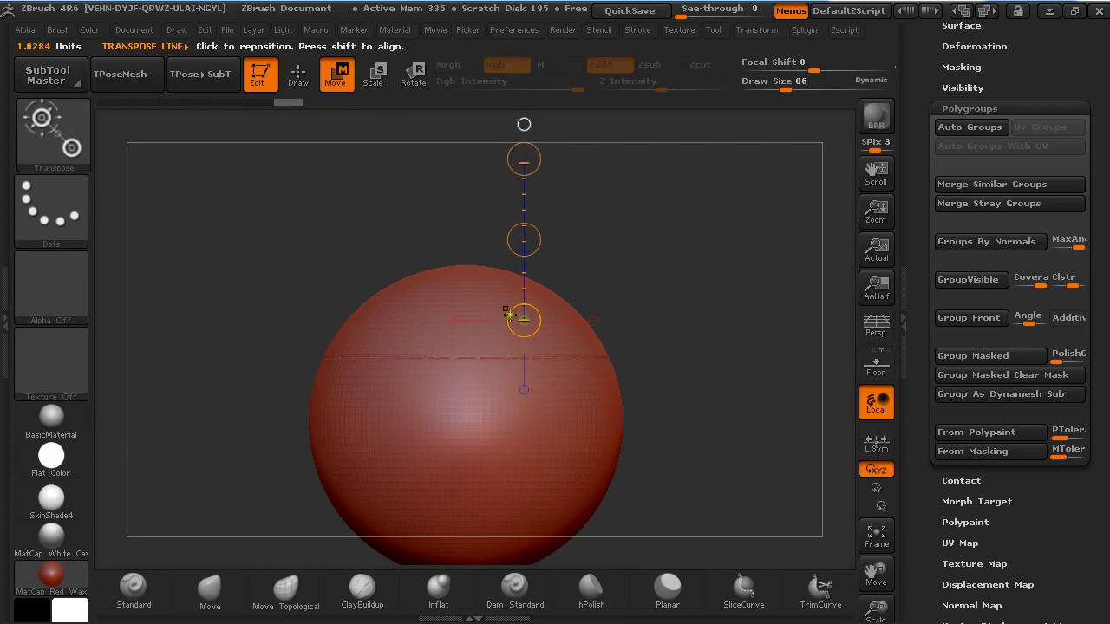
pyautogui.keyDown('ctrl'); pyautogui.click(466, 306); pyautogui.keyUp('ctrl')
pyautogui.moveTo(504, 329); pyautogui.dragTo(493, 194)
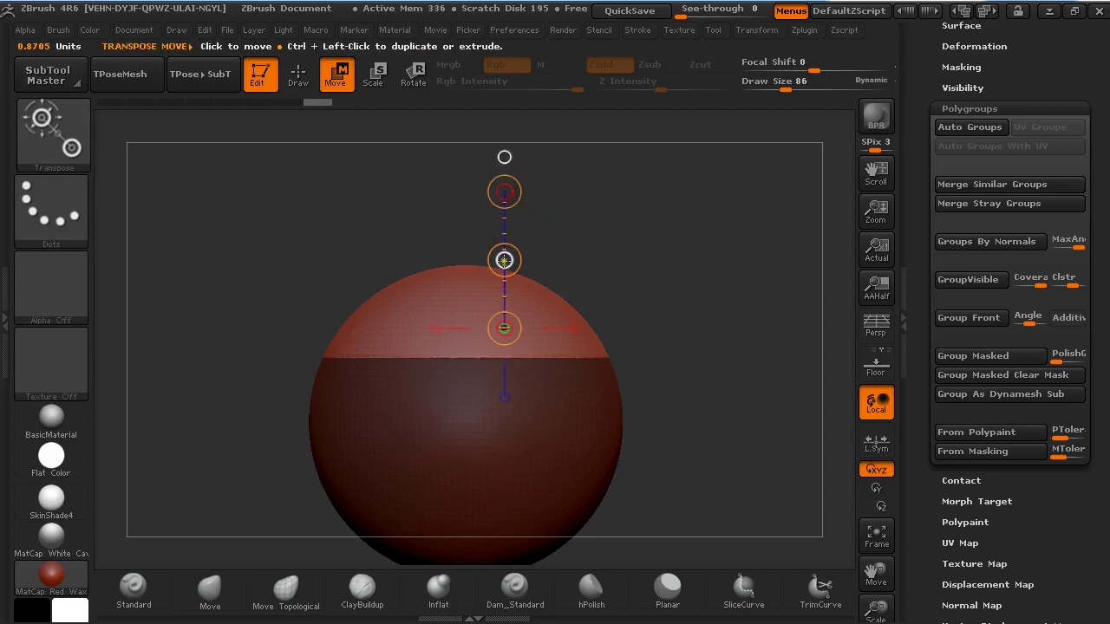
pyautogui.moveTo(502, 259); pyautogui.dragTo(494, 147)
pyautogui.moveTo(665, 364); pyautogui.dragTo(586, 427)
pyautogui.keyDown('alt'); pyautogui.moveTo(307, 354); pyautogui.dragTo(308, 426); pyautogui.keyUp('alt')
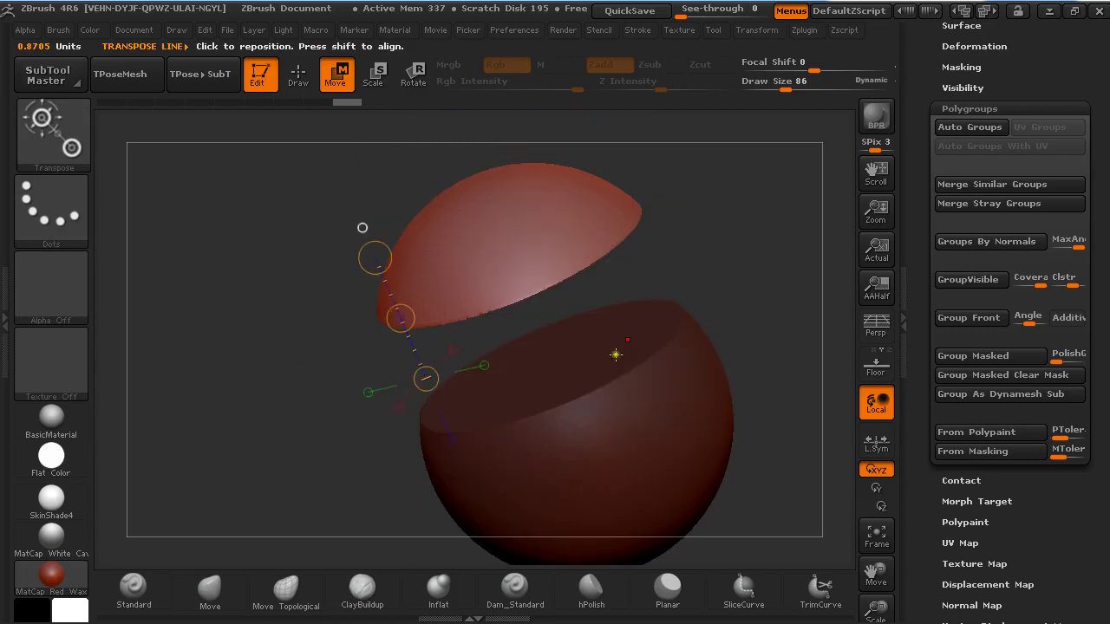
pyautogui.moveTo(712, 251); pyautogui.dragTo(753, 276)
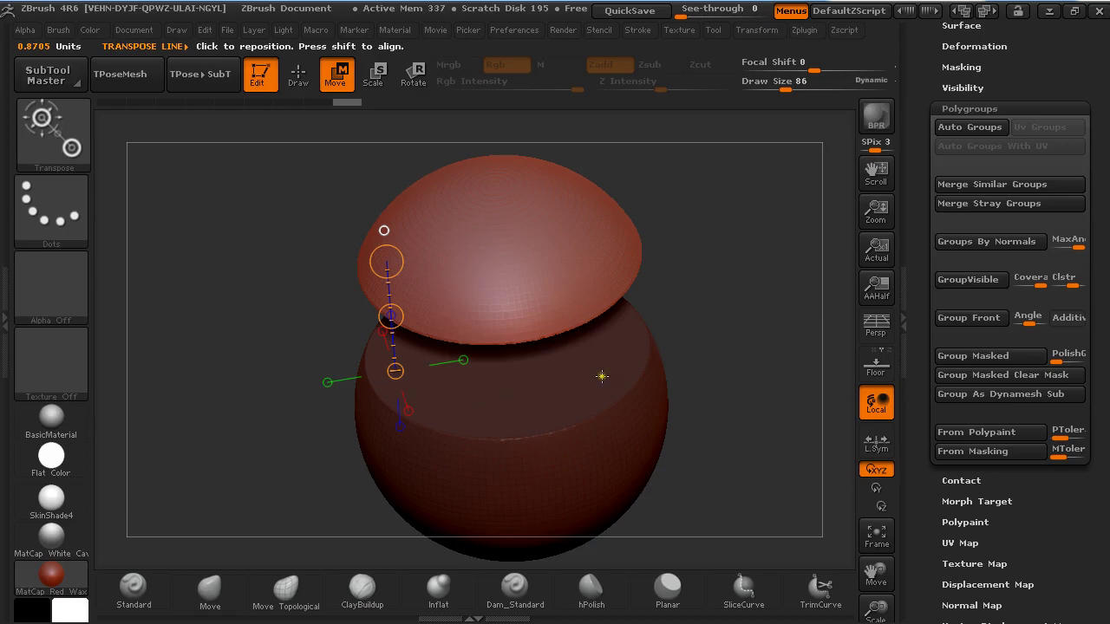
pyautogui.moveTo(662, 387); pyautogui.dragTo(532, 384)
pyautogui.moveTo(707, 340); pyautogui.dragTo(686, 242)
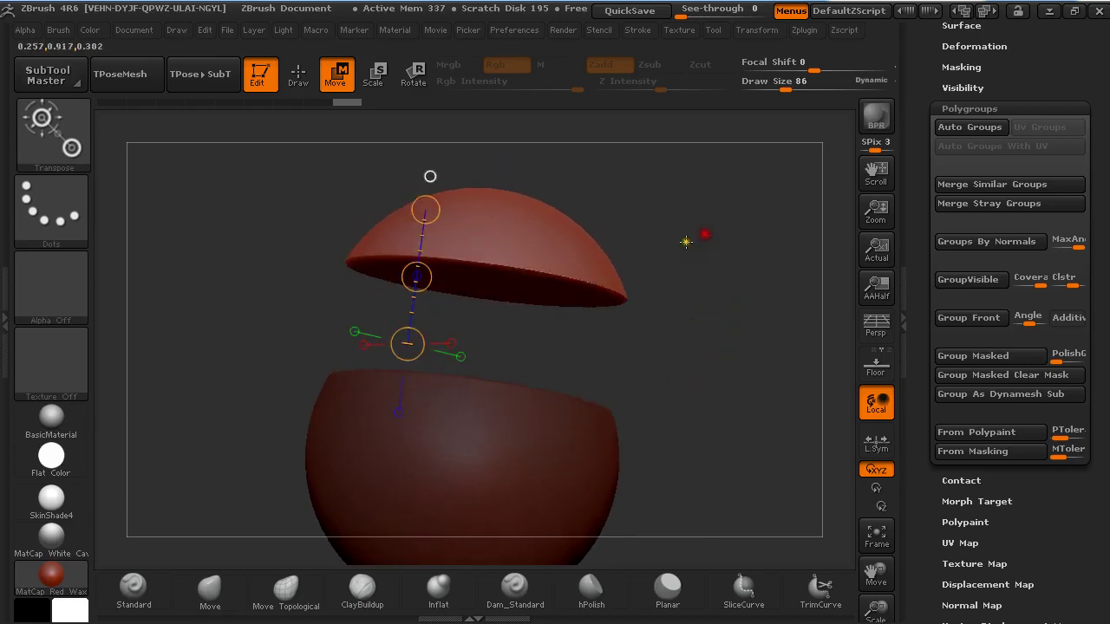
# Undo back to the sliced sphere before remeshing, redo the DynaMesh update, and return to Draw mode with the polyframe hidden
pyautogui.hotkey('ctrl', 'z')
pyautogui.hotkey('ctrl', 'z')
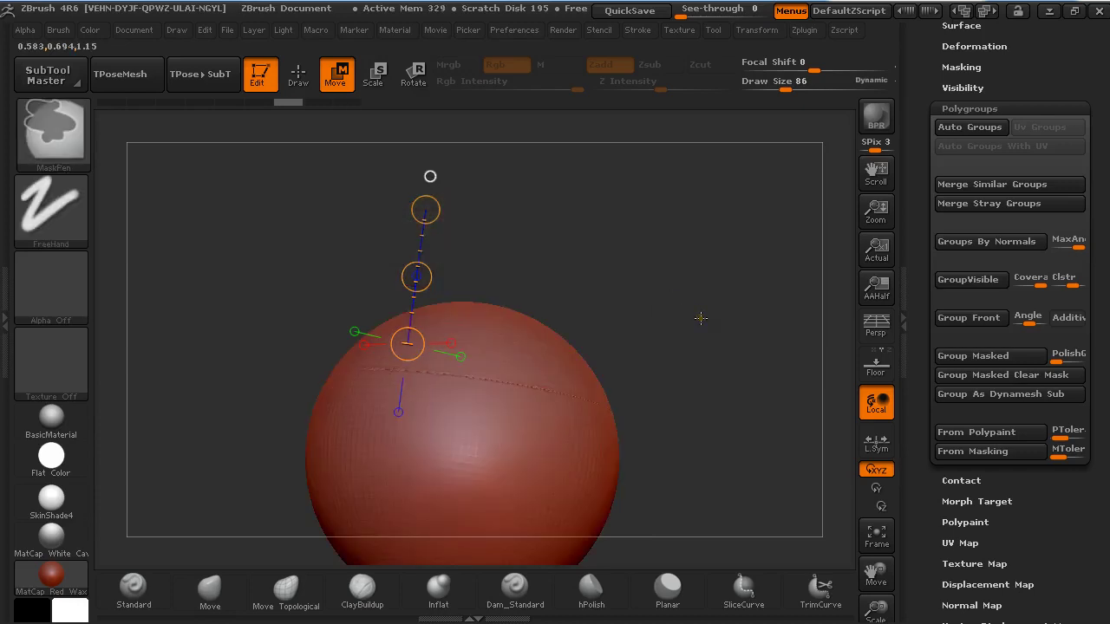
pyautogui.hotkey('ctrl', 'z')
pyautogui.hotkey('ctrl', 'z')
pyautogui.hotkey('ctrl', 'z')
pyautogui.hotkey('shift', 'f')
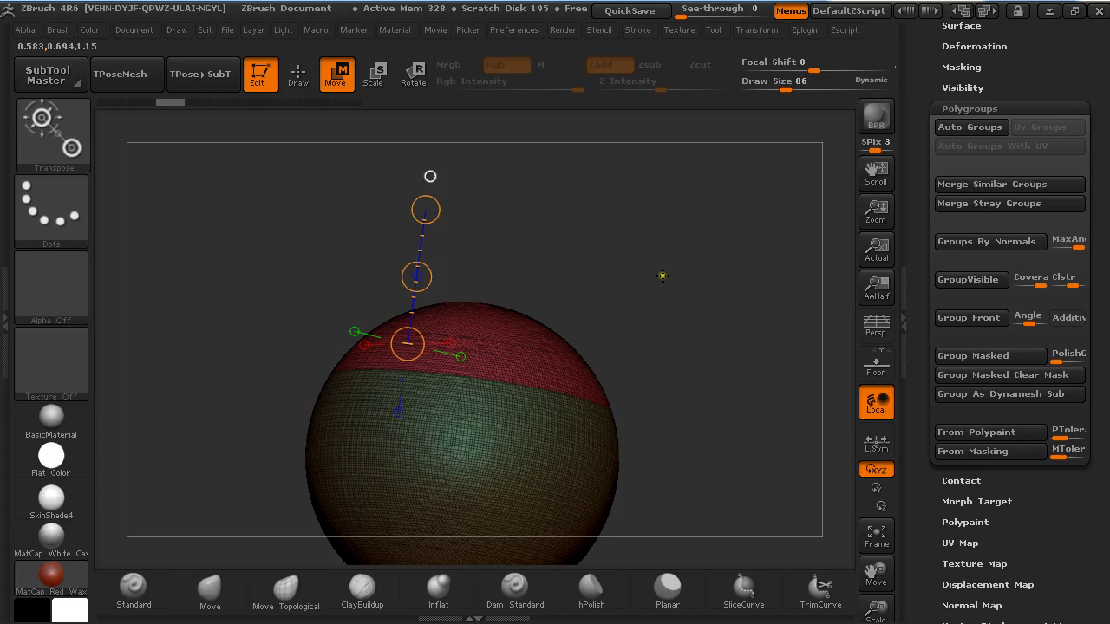
pyautogui.hotkey('ctrl', 'shift', 'z')
pyautogui.keyDown('shift'); pyautogui.moveTo(691, 322); pyautogui.dragTo(731, 348); pyautogui.keyUp('shift')
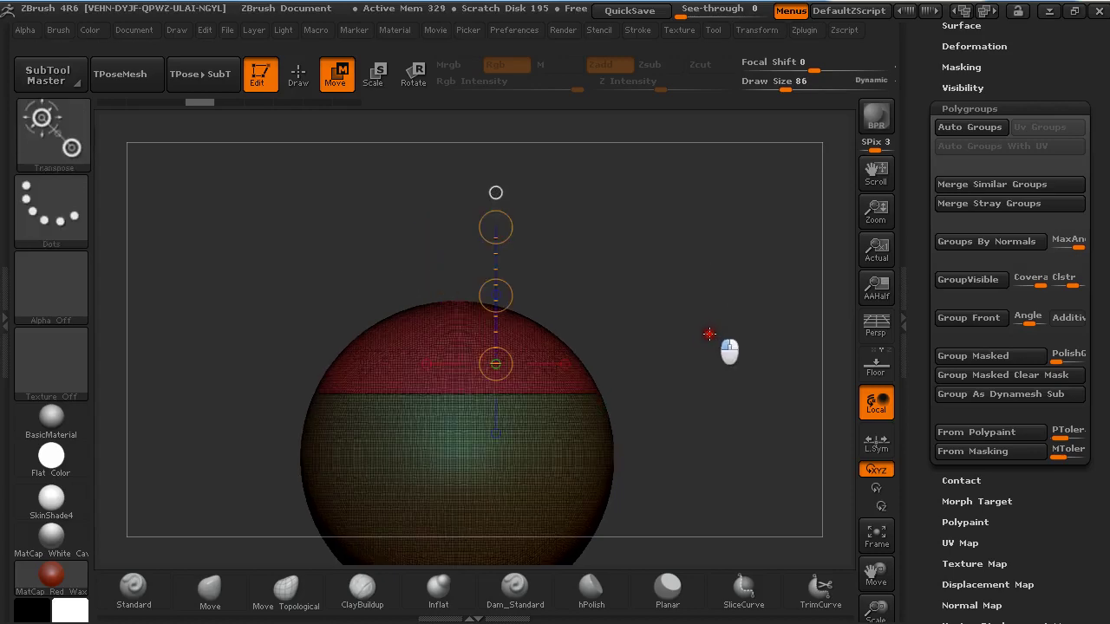
pyautogui.press('q')
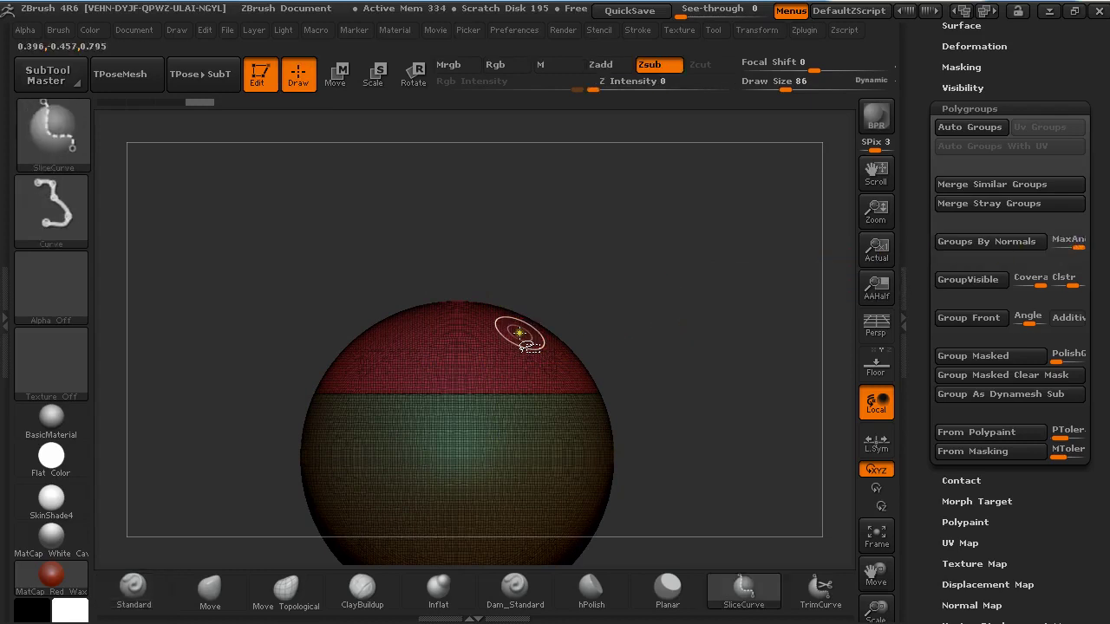
pyautogui.hotkey('shift', 'f')
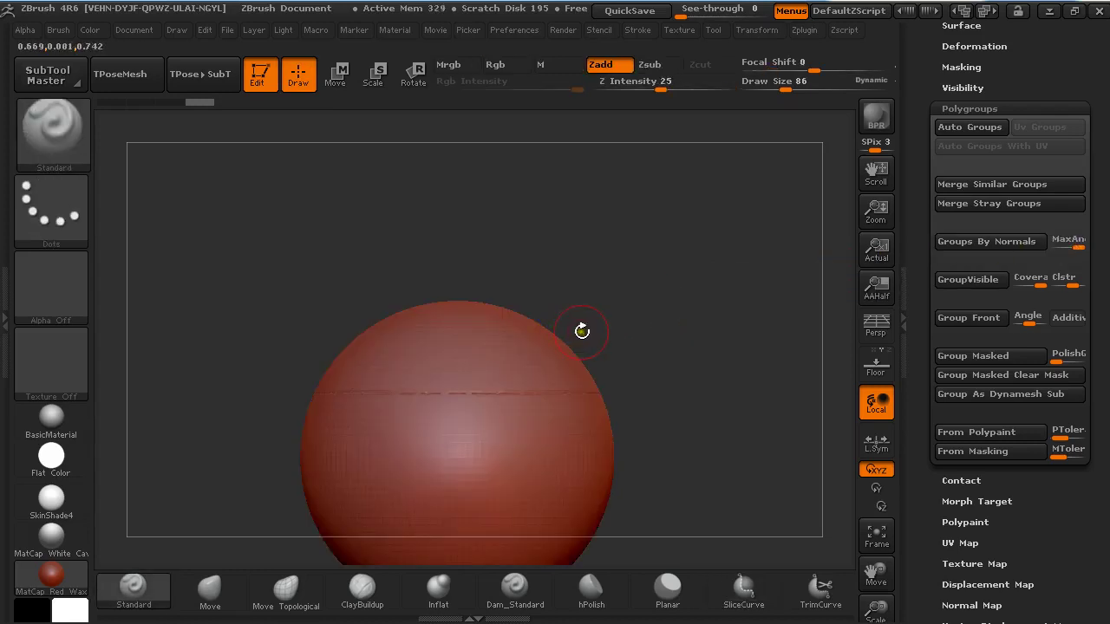
# Isolate the top cap's polygroup and tilt the model to view its underside
pyautogui.press('ctrl')
pyautogui.keyDown('ctrl'); pyautogui.keyDown('shift'); pyautogui.click(506, 338); pyautogui.keyUp('shift'); pyautogui.keyUp('ctrl')
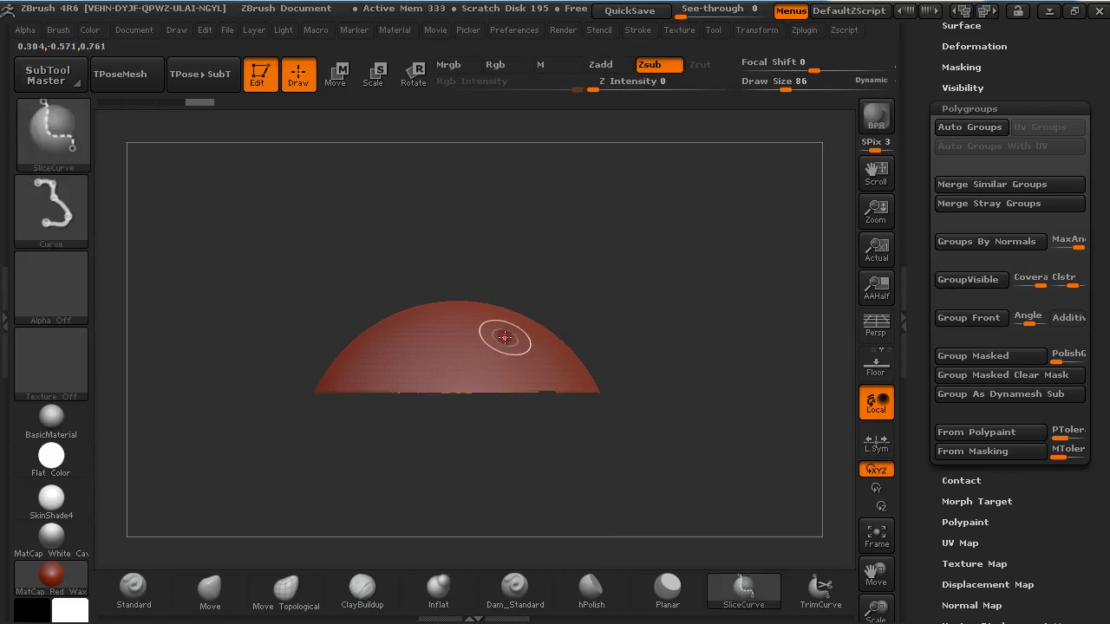
pyautogui.moveTo(674, 407); pyautogui.dragTo(666, 285)
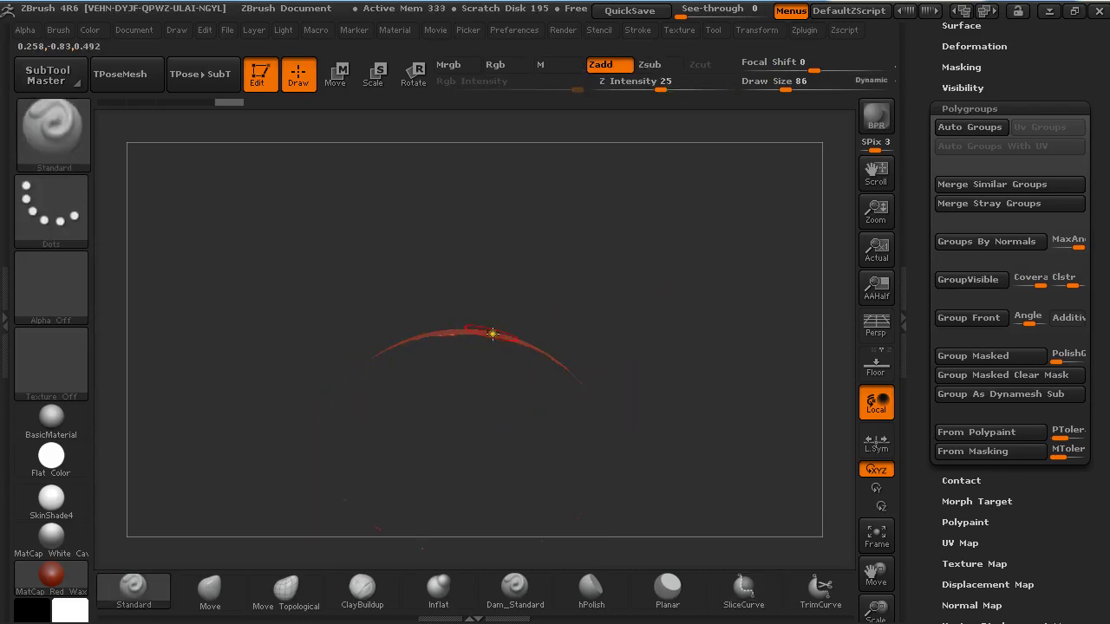
# Turn on double-sided display for the isolated cap in the display properties
pyautogui.scroll(-5, 1077, 417)
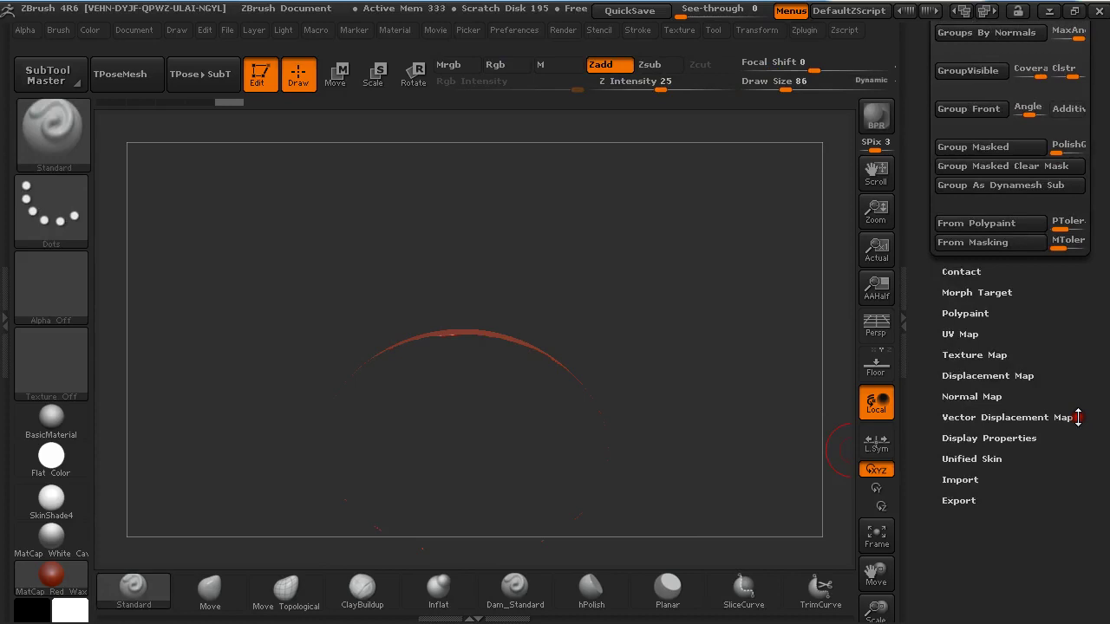
pyautogui.click(987, 438)
pyautogui.click(955, 144)
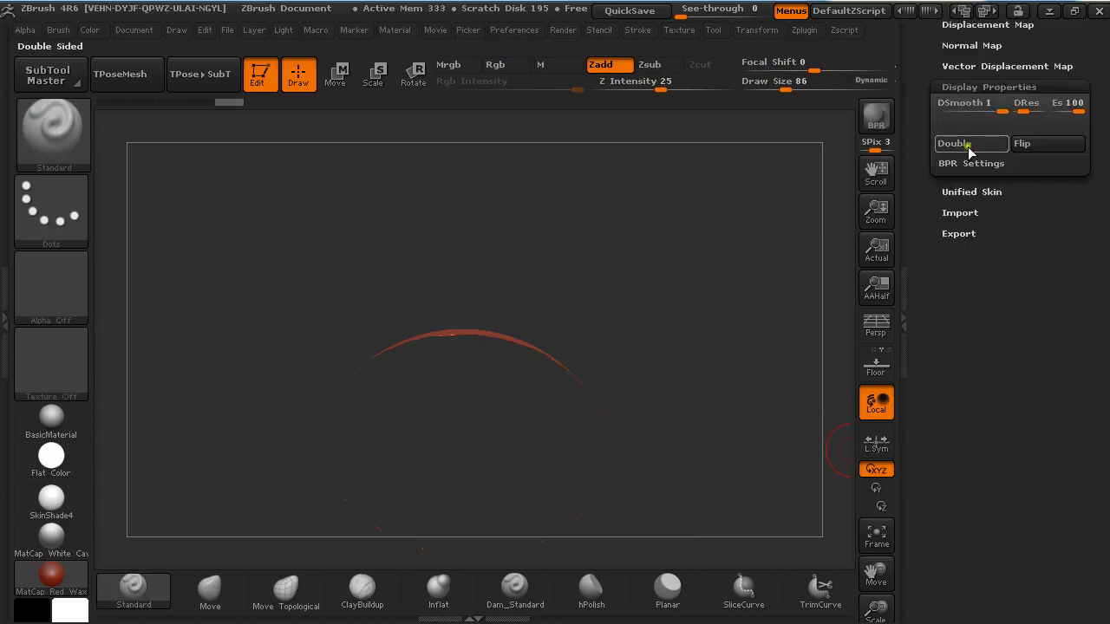
# Inspect the inside of the isolated cap, then unhide the rest of the sphere and open the polygroup options
pyautogui.moveTo(713, 261); pyautogui.dragTo(666, 351)
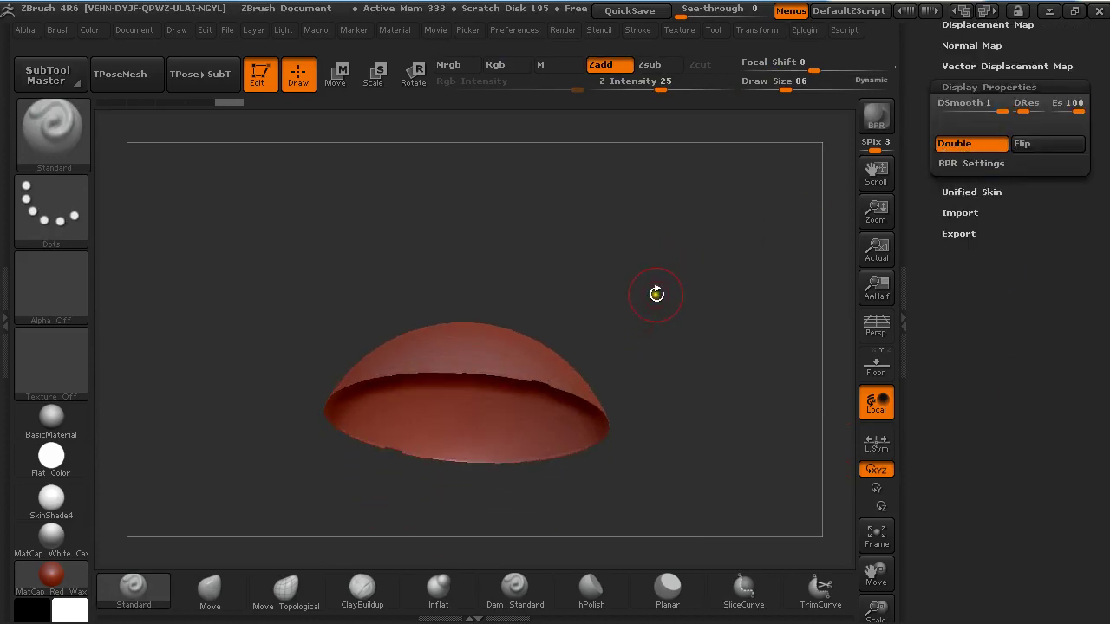
pyautogui.keyDown('ctrl'); pyautogui.keyDown('shift'); pyautogui.click(654, 293); pyautogui.keyUp('shift'); pyautogui.keyUp('ctrl')
pyautogui.scroll(2, 1060, 299)
pyautogui.moveTo(1060, 299); pyautogui.dragTo(1066, 438)
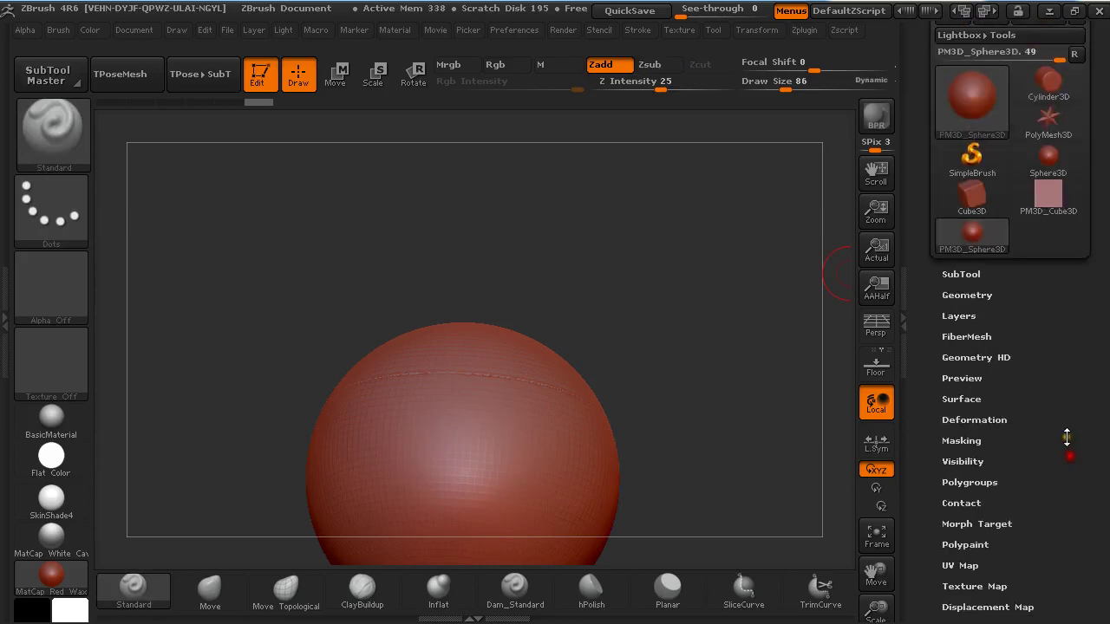
pyautogui.click(977, 481)
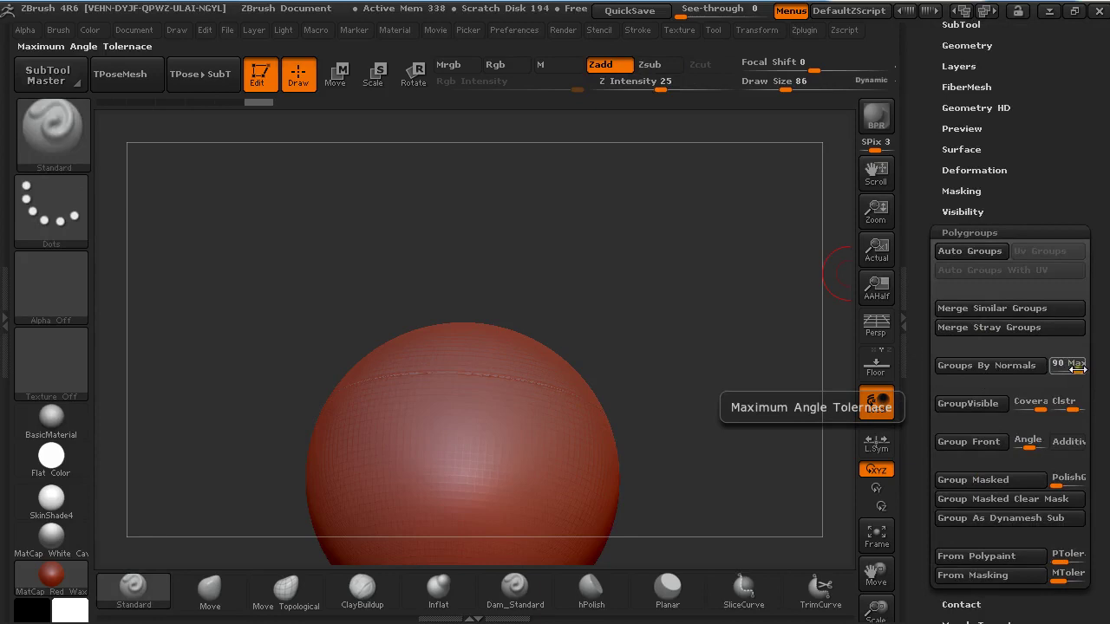
pyautogui.moveTo(726, 344); pyautogui.dragTo(725, 376)
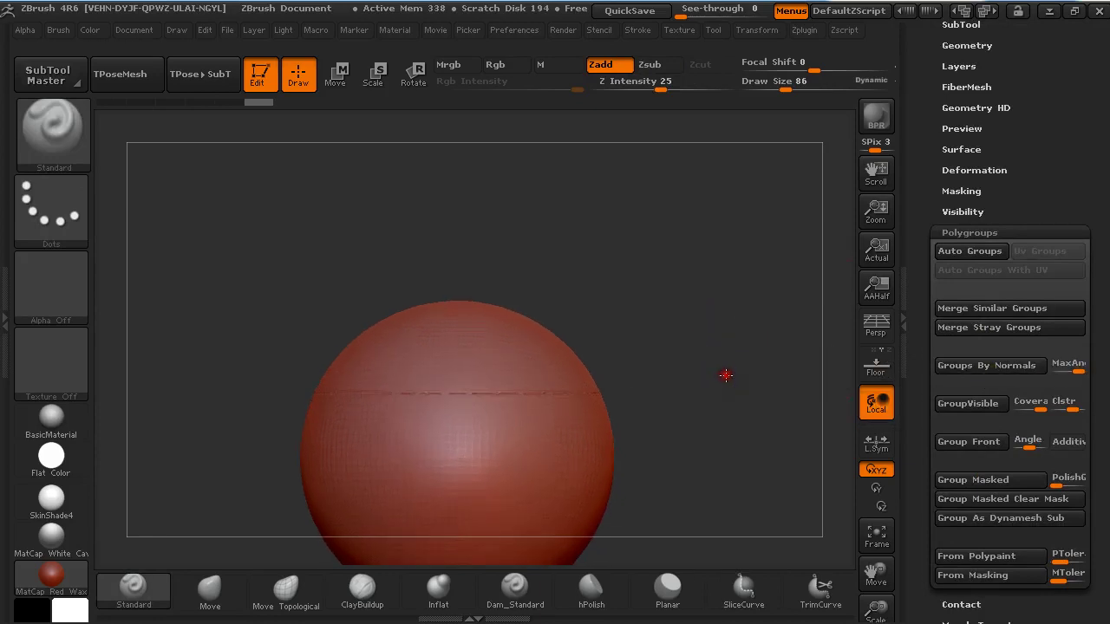
# Undo the earlier edits back to the unsliced sphere
pyautogui.press('shift')
pyautogui.press('ctrl')
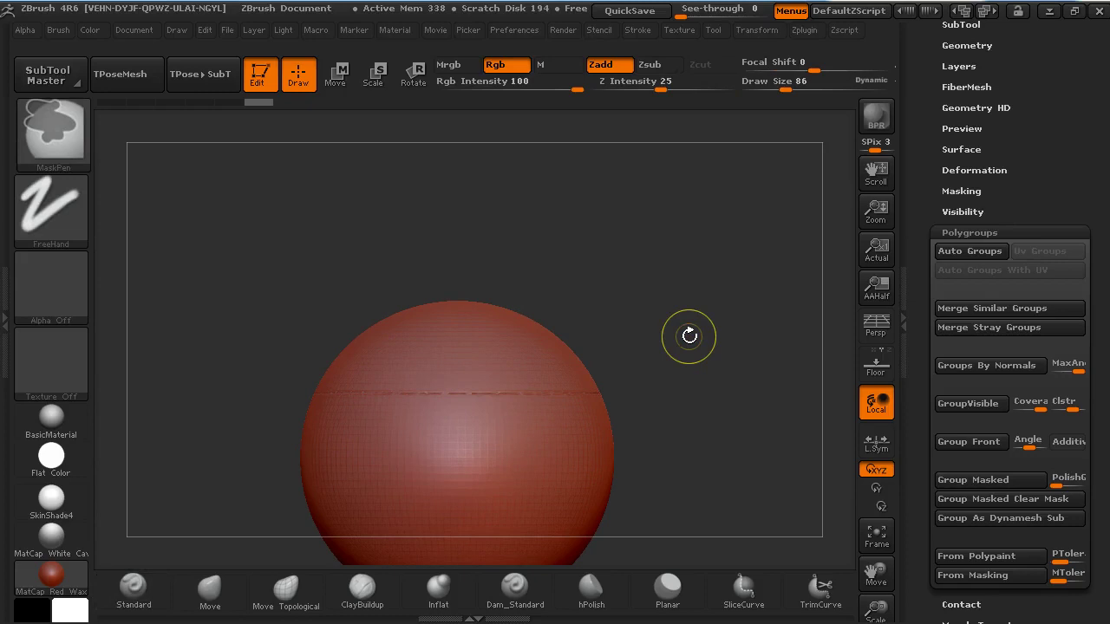
pyautogui.hotkey('ctrl', 'z')
pyautogui.hotkey('ctrl', 'z')
pyautogui.hotkey('ctrl', 'z')
pyautogui.hotkey('ctrl', 'z')
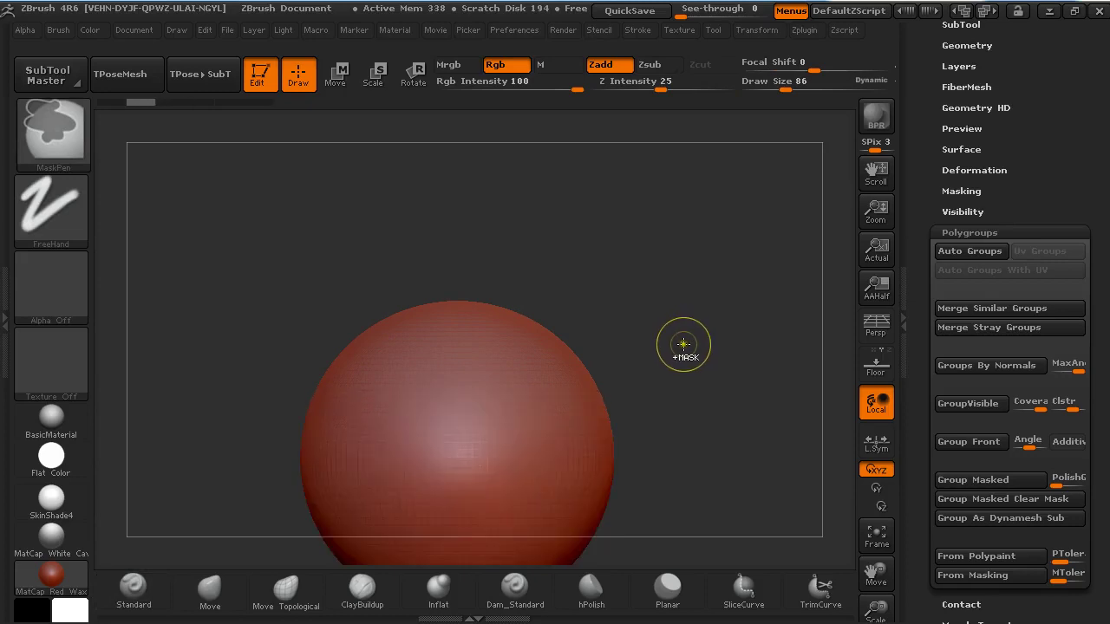
pyautogui.hotkey('shift', 'f')
pyautogui.hotkey('shift', 'f')
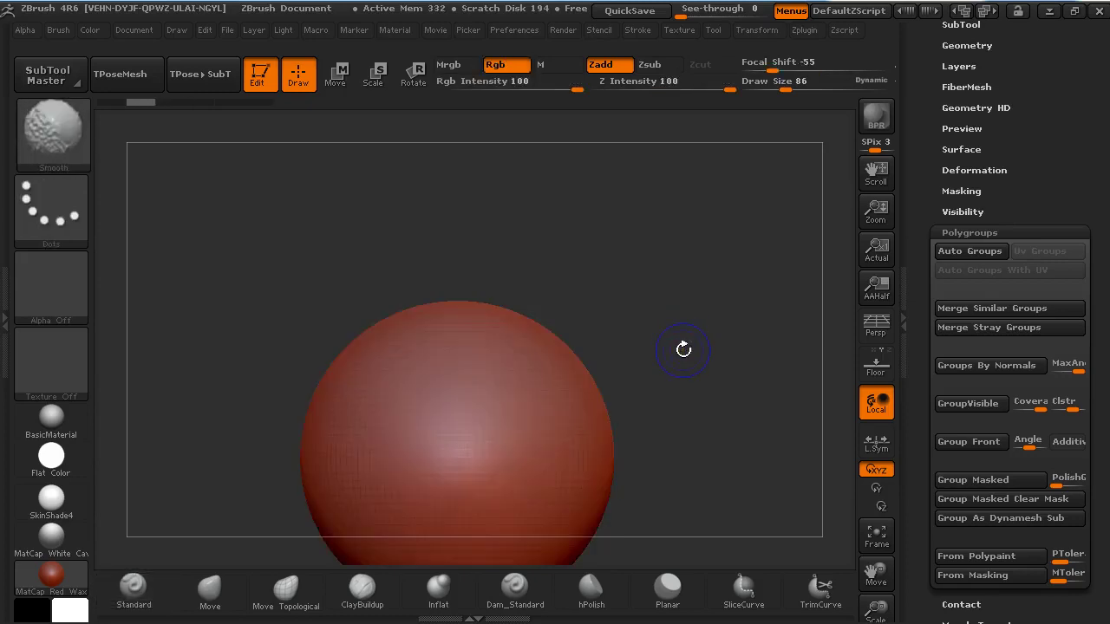
pyautogui.keyDown('alt'); pyautogui.moveTo(686, 387); pyautogui.dragTo(681, 308); pyautogui.keyUp('alt')
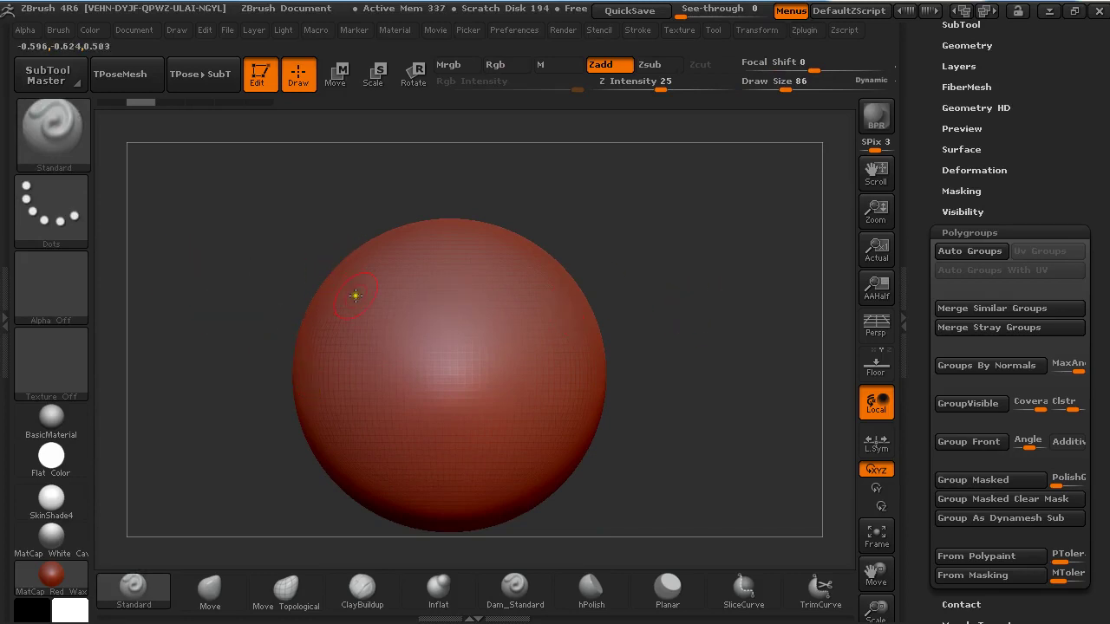
# Slice the sphere across its upper part with a bent curve that angles down to one side, and update the DynaMesh
pyautogui.hotkey('ctrl', 'shift')
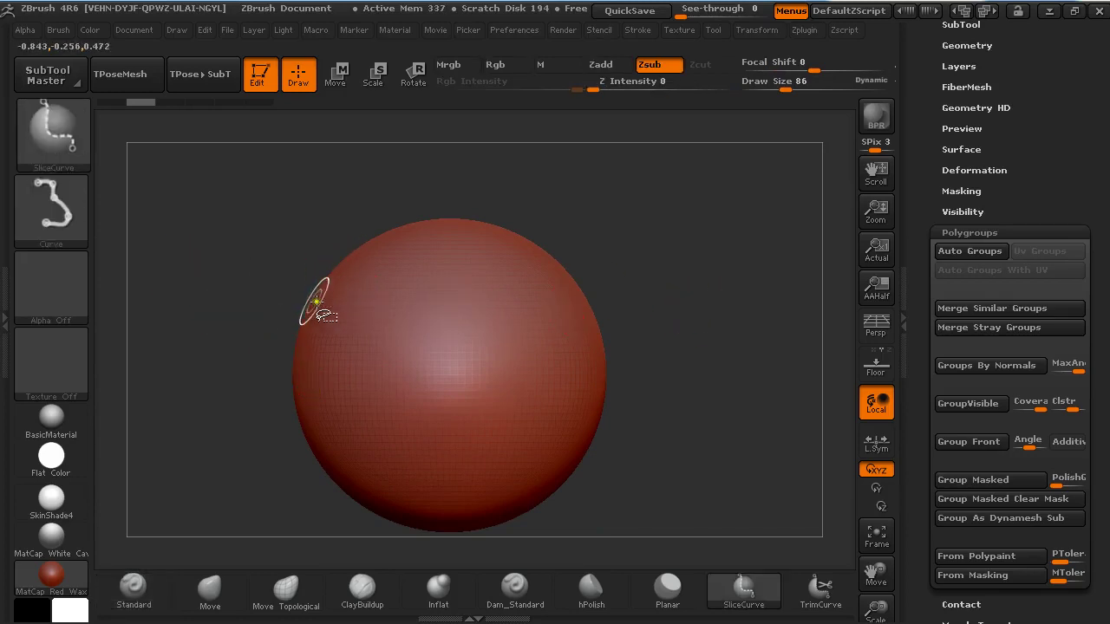
pyautogui.moveTo(235, 310)
pyautogui.keyDown('ctrl'); pyautogui.keyDown('shift'); pyautogui.mouseDown()
pyautogui.moveTo(463, 309)
pyautogui.moveTo(677, 439)
pyautogui.mouseUp(); pyautogui.keyUp('shift'); pyautogui.keyUp('ctrl')
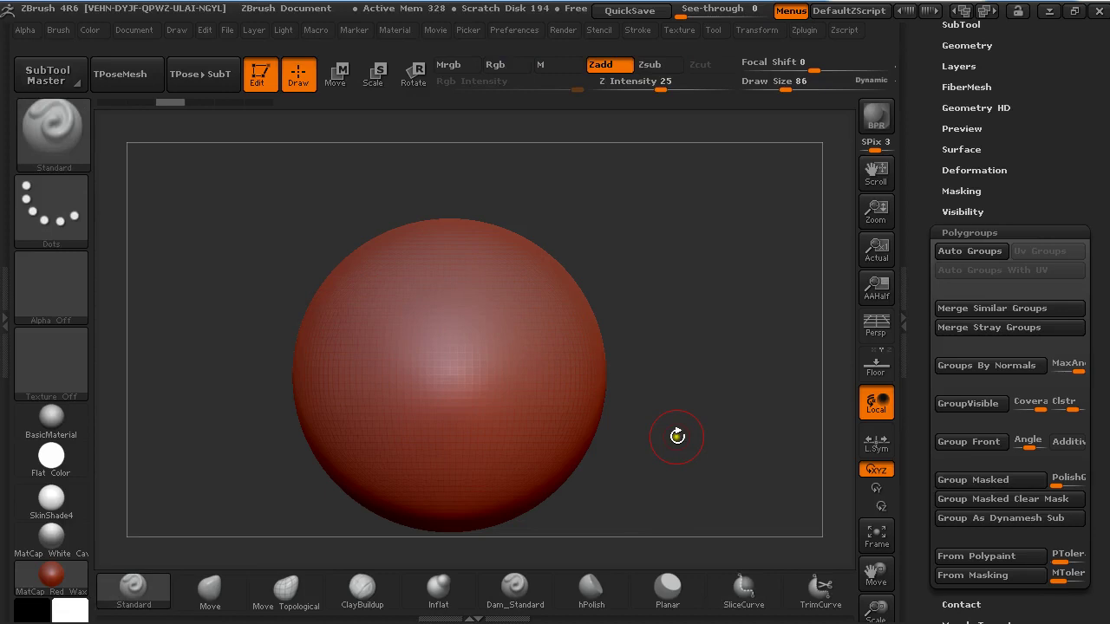
pyautogui.keyDown('ctrl'); pyautogui.moveTo(666, 224); pyautogui.dragTo(731, 340); pyautogui.keyUp('ctrl')
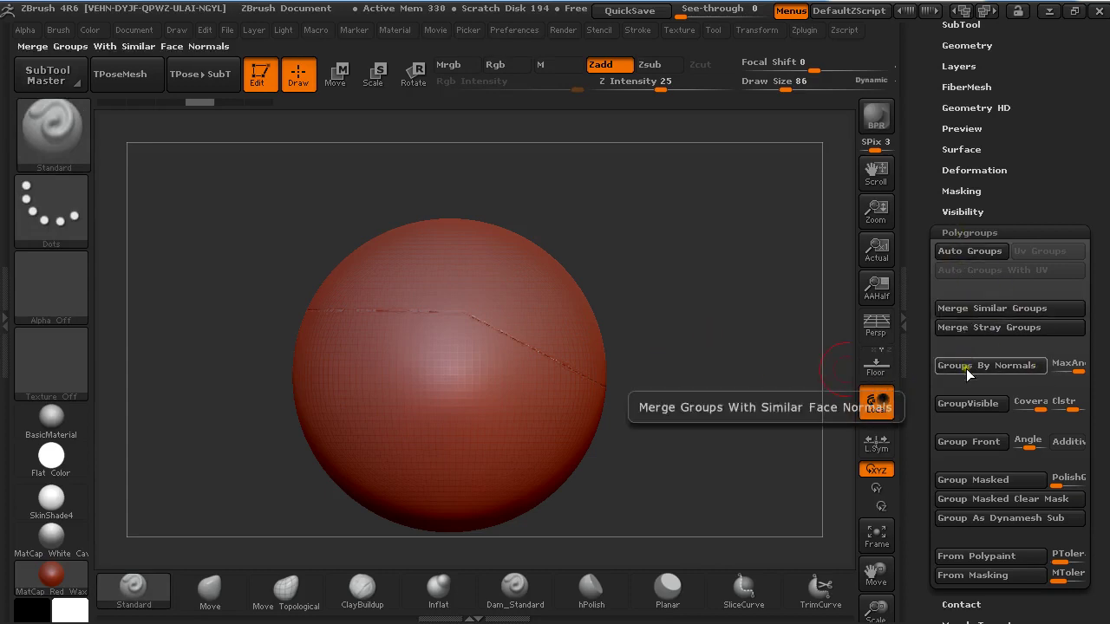
# Regroup the polygroups by normals with the polyframe shown, and isolate the top piece to inspect its underside and top
pyautogui.moveTo(702, 332); pyautogui.dragTo(702, 319)
pyautogui.hotkey('shift', 'f')
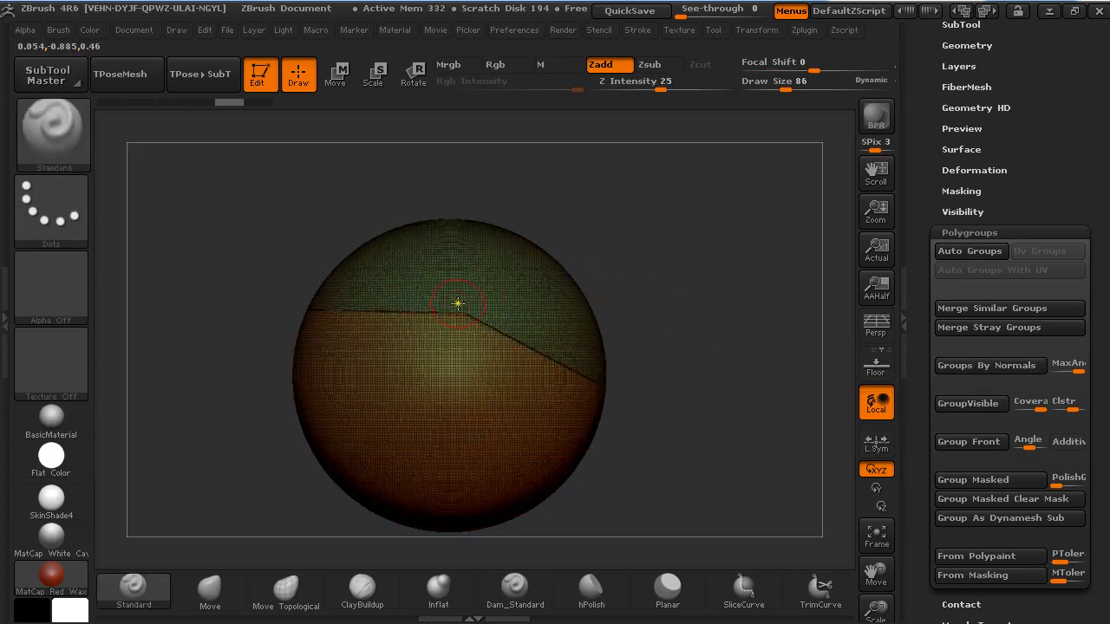
pyautogui.keyDown('ctrl'); pyautogui.keyDown('shift'); pyautogui.click(526, 285); pyautogui.keyUp('shift'); pyautogui.keyUp('ctrl')
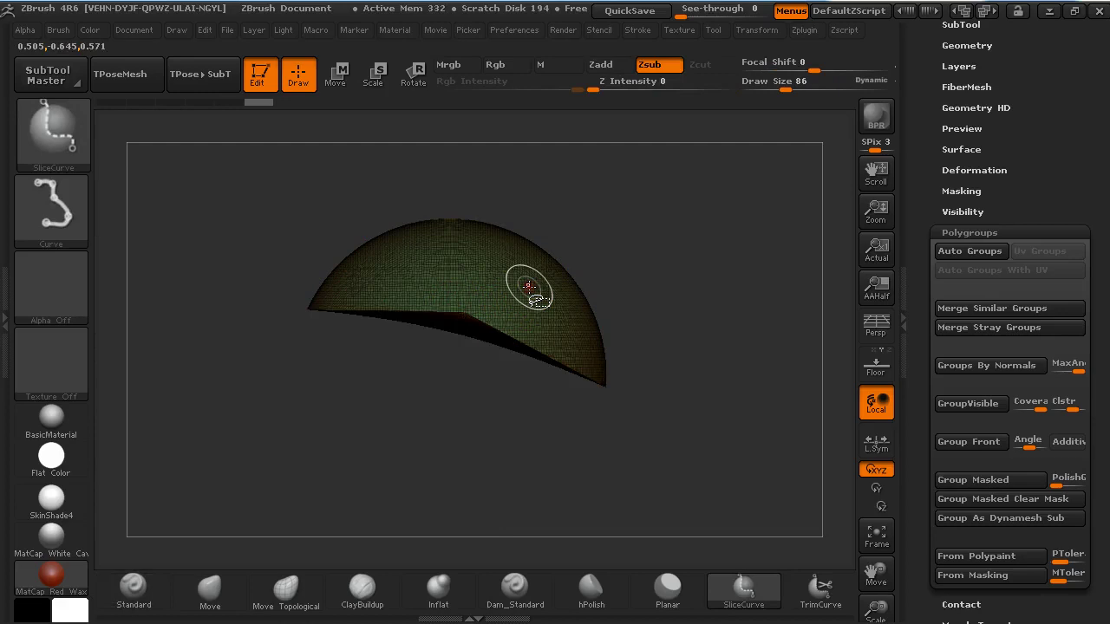
pyautogui.moveTo(628, 351); pyautogui.dragTo(670, 137)
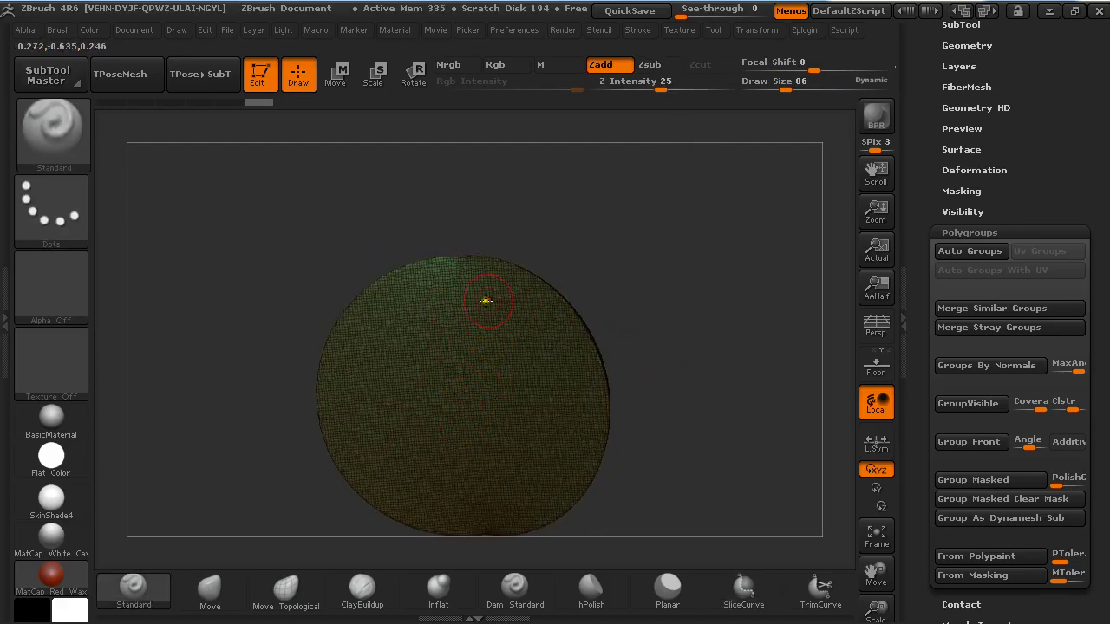
pyautogui.moveTo(630, 243); pyautogui.dragTo(647, 444)
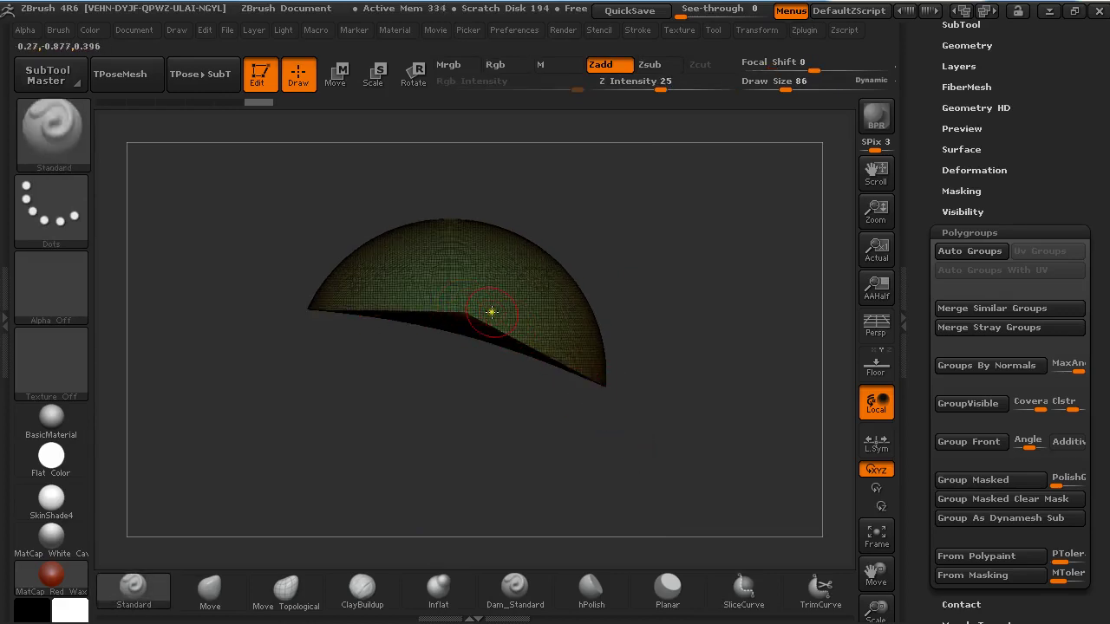
# Undo the bent slice and its regrouping back to the unsliced sphere, and hide the polyframe
pyautogui.press('ctrl')
pyautogui.hotkey('ctrl', 'z')
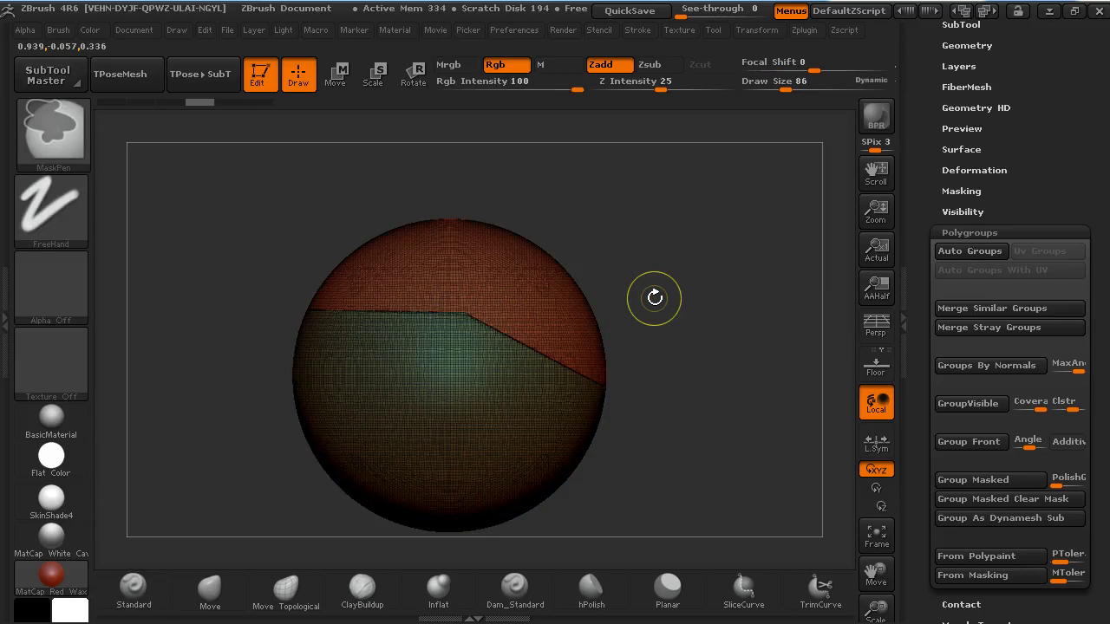
pyautogui.hotkey('ctrl', 'z')
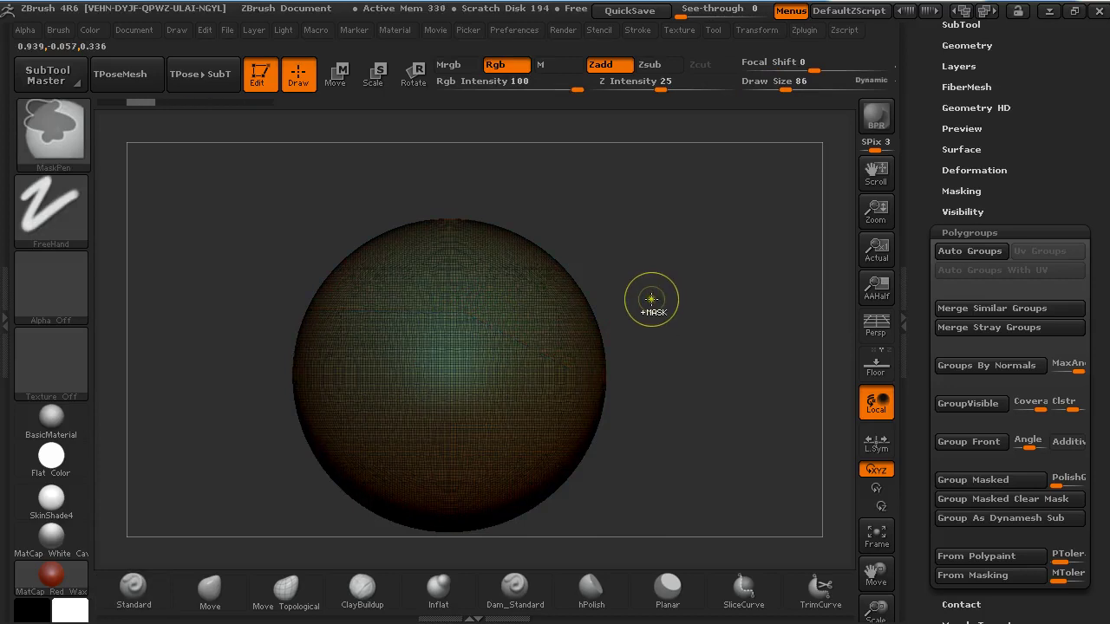
pyautogui.press('shift')
pyautogui.hotkey('shift', 'f')
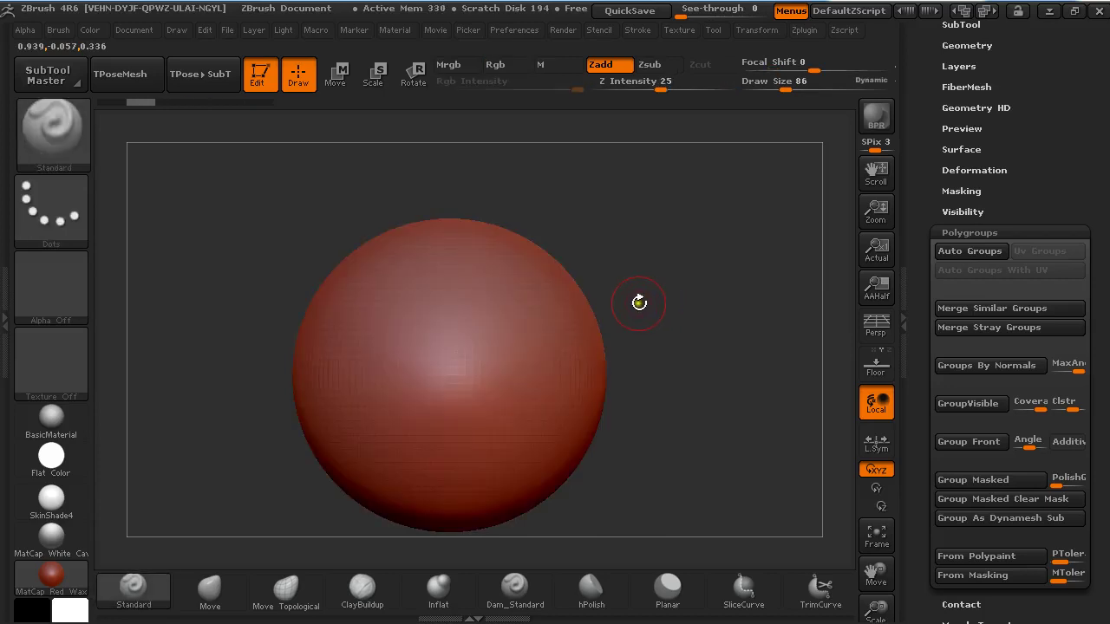
# Slice the sphere straight across its upper part with a horizontal SliceCurve line
pyautogui.hotkey('ctrl', 'shift')
pyautogui.keyDown('ctrl'); pyautogui.keyDown('shift'); pyautogui.moveTo(236, 310); pyautogui.dragTo(803, 310); pyautogui.keyUp('shift'); pyautogui.keyUp('ctrl')
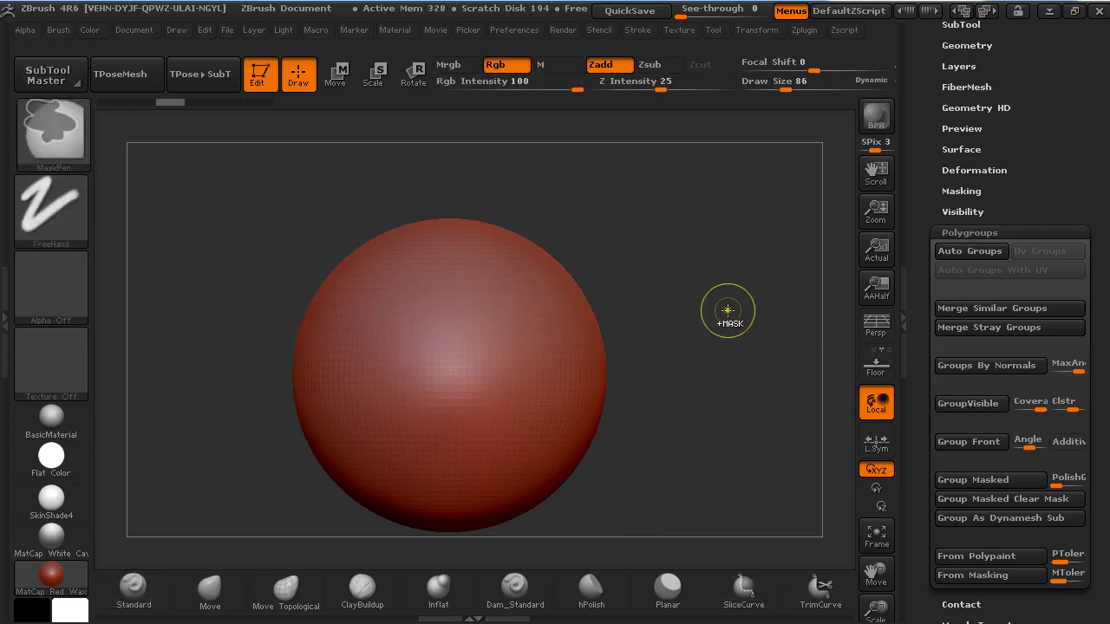
pyautogui.hotkey('ctrl', 'f')
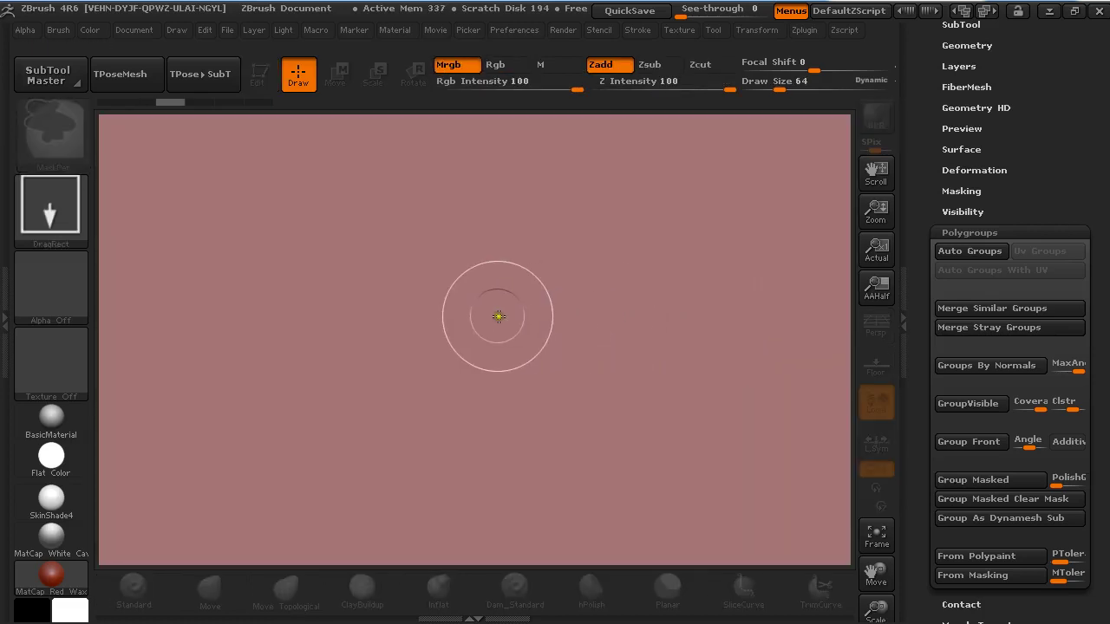
pyautogui.moveTo(492, 319)
pyautogui.mouseDown()
pyautogui.moveTo(625, 508)
pyautogui.moveTo(624, 533)
pyautogui.mouseUp()
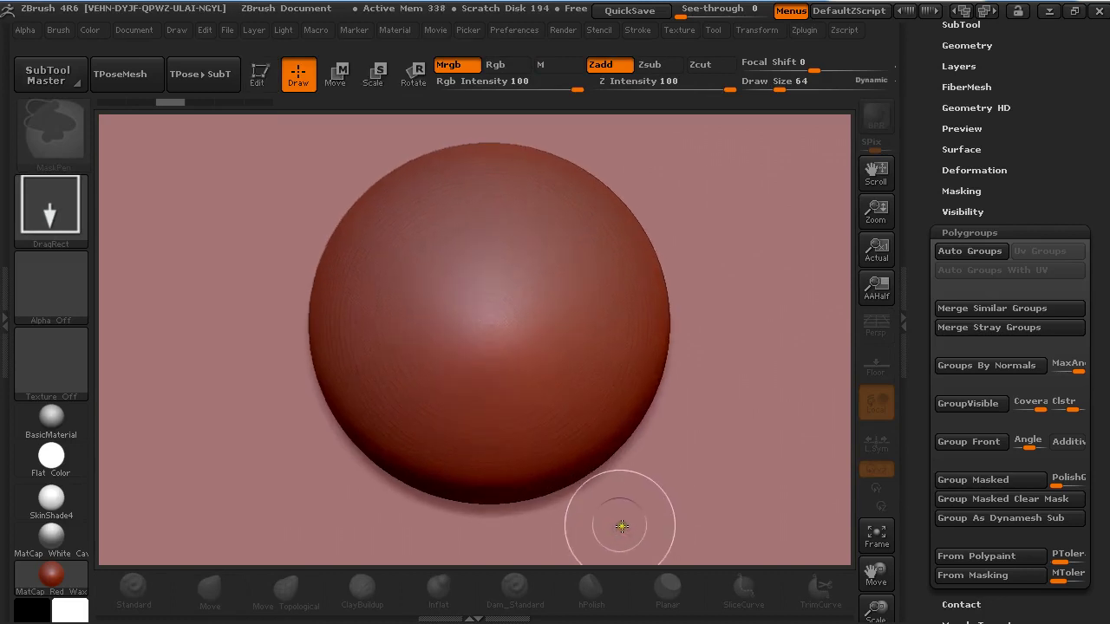
pyautogui.press('t')
pyautogui.hotkey('ctrl', 'n')
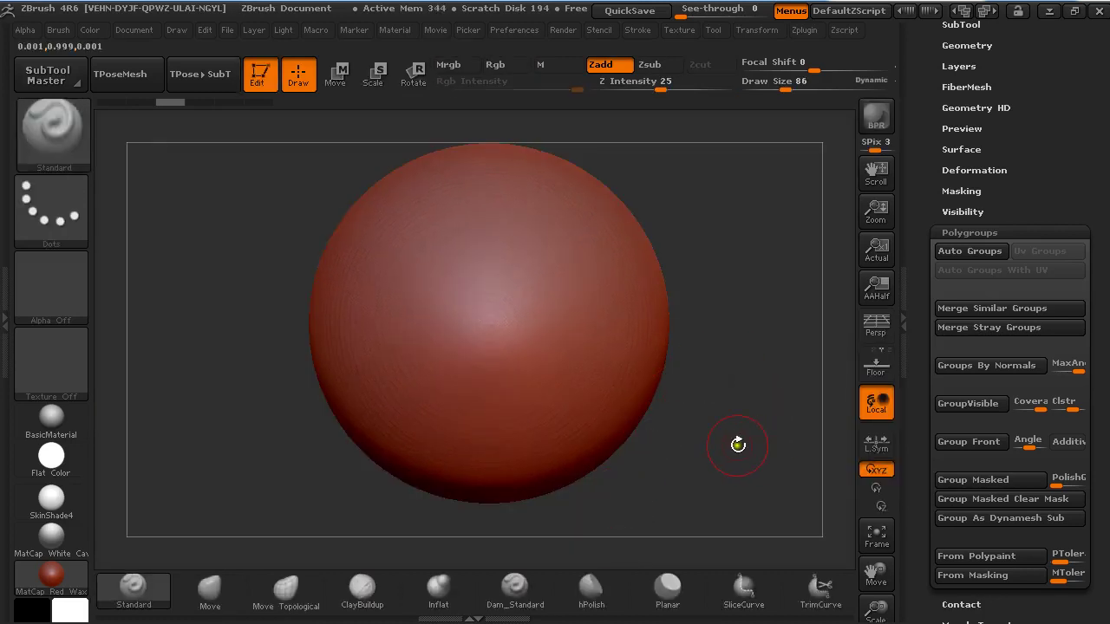
# Update the sliced sphere's DynaMesh with the polyframe shown, and regroup its polygroups by normals
pyautogui.keyDown('alt'); pyautogui.moveTo(738, 445); pyautogui.dragTo(724, 255); pyautogui.keyUp('alt')
pyautogui.hotkey('shift', 'f')
pyautogui.keyDown('alt'); pyautogui.moveTo(663, 309); pyautogui.dragTo(656, 40); pyautogui.keyUp('alt')
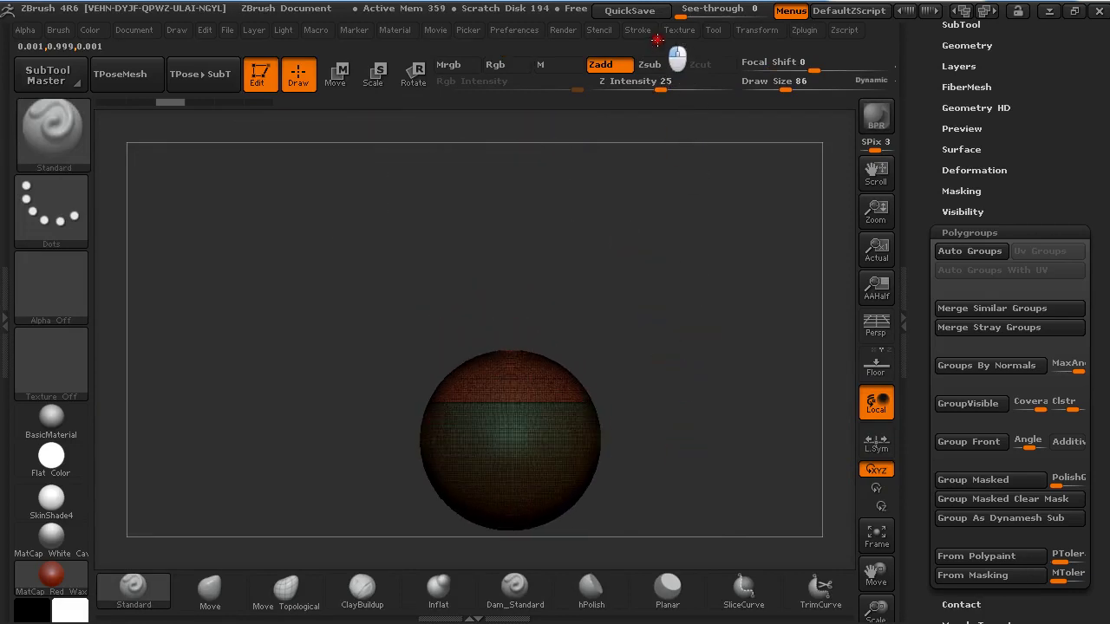
pyautogui.keyDown('alt'); pyautogui.moveTo(640, 311); pyautogui.dragTo(695, 418); pyautogui.keyUp('alt')
pyautogui.keyDown('alt'); pyautogui.moveTo(696, 418); pyautogui.dragTo(684, 246); pyautogui.keyUp('alt')
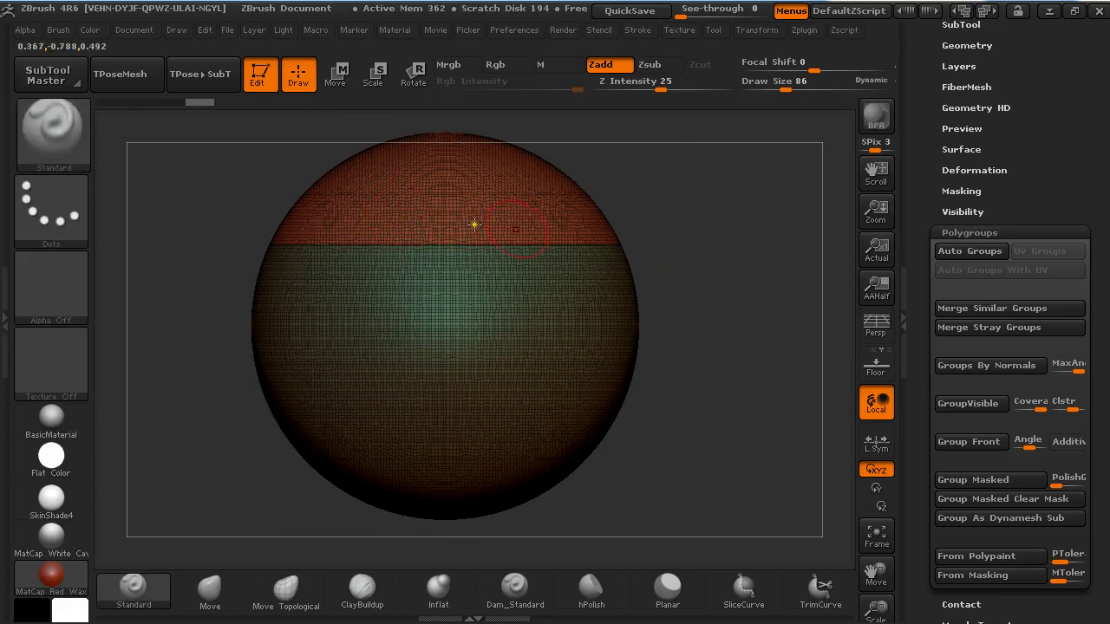
pyautogui.click(968, 368)
pyautogui.keyDown('alt'); pyautogui.moveTo(713, 329); pyautogui.dragTo(685, 343); pyautogui.keyUp('alt')
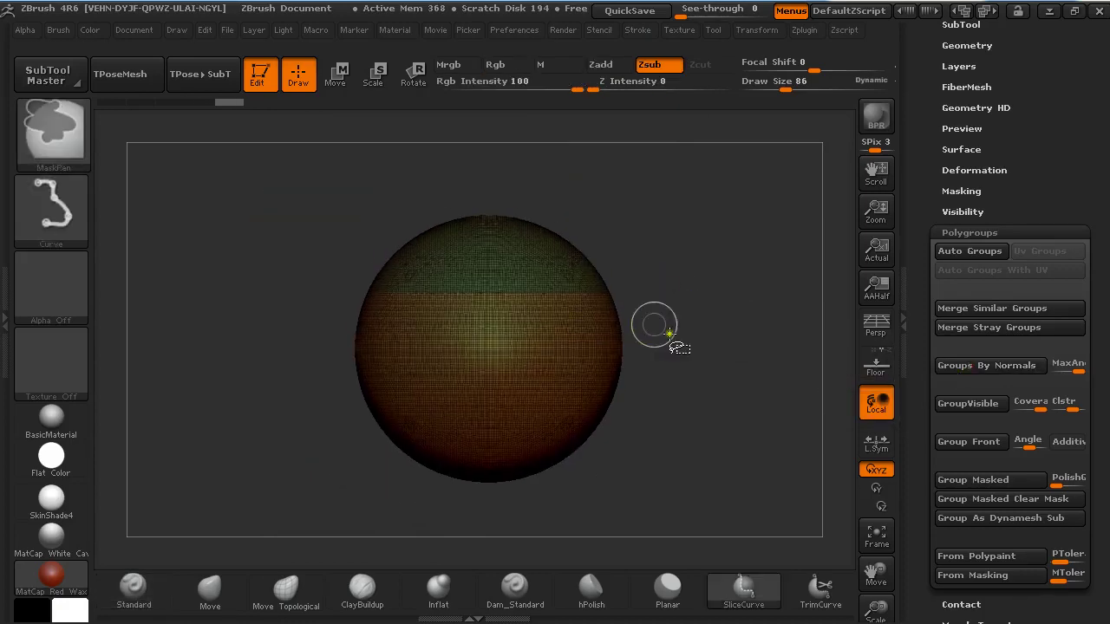
# Slice the sphere diagonally from its top down to its right side, then update the DynaMesh and regroup by normals
pyautogui.keyDown('ctrl'); pyautogui.keyDown('shift'); pyautogui.moveTo(431, 186); pyautogui.dragTo(669, 422); pyautogui.keyUp('shift'); pyautogui.keyUp('ctrl')
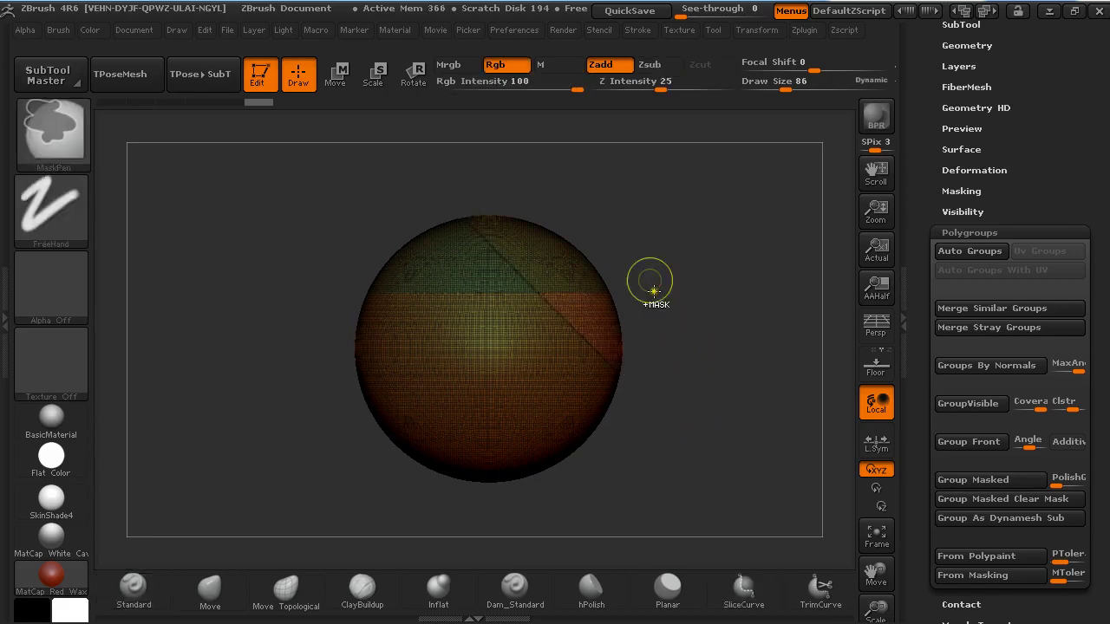
pyautogui.keyDown('ctrl'); pyautogui.moveTo(640, 247); pyautogui.dragTo(723, 373); pyautogui.keyUp('ctrl')
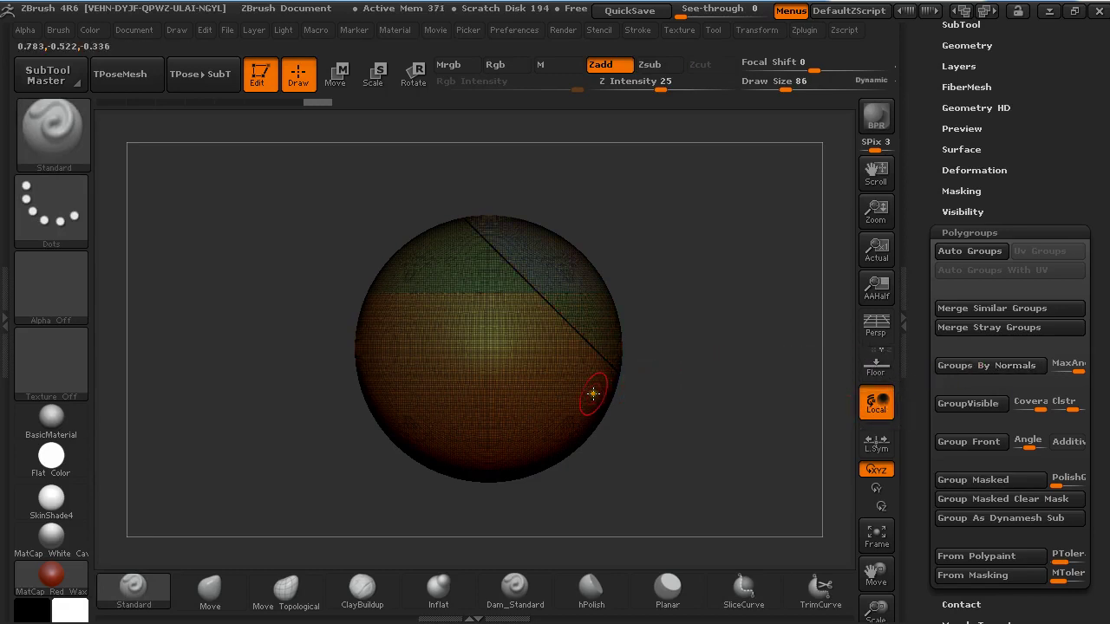
# Hide the large lower polygroup and inspect the remaining upper pieces and their cut faces
pyautogui.hotkey('ctrl', 'shift')
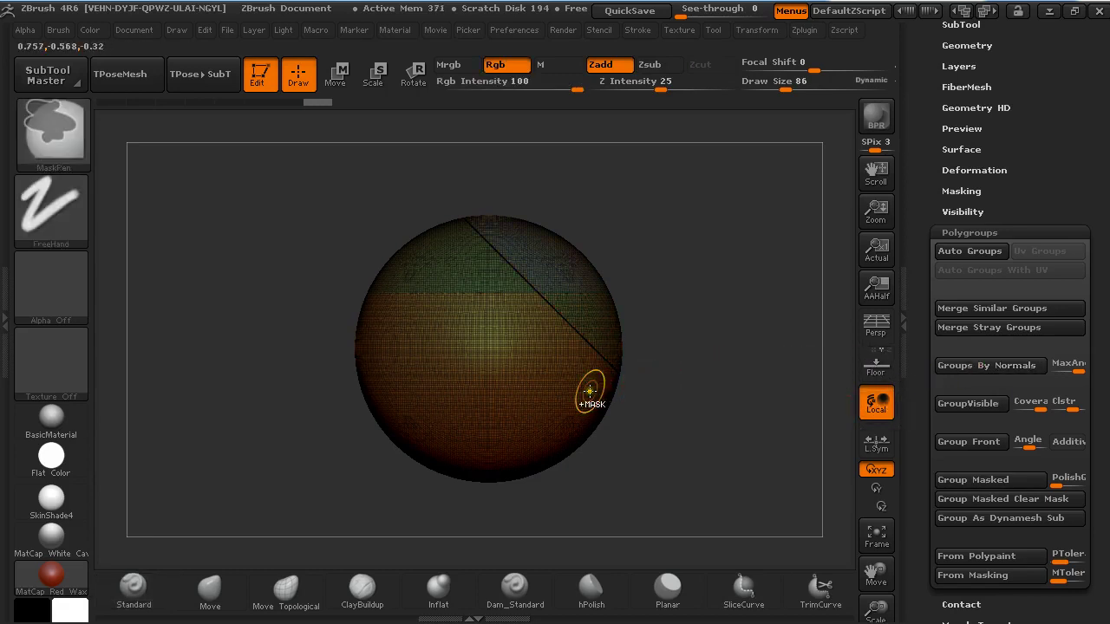
pyautogui.keyDown('ctrl'); pyautogui.keyDown('shift'); pyautogui.click(540, 388); pyautogui.keyUp('shift'); pyautogui.keyUp('ctrl')
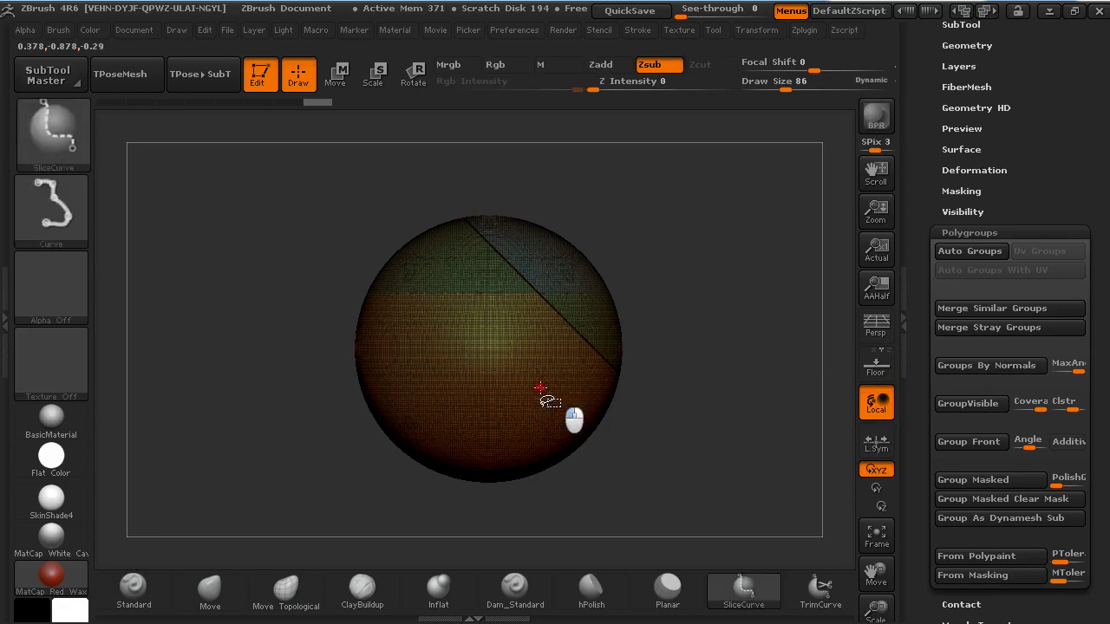
pyautogui.moveTo(723, 268)
pyautogui.mouseDown()
pyautogui.moveTo(693, 358)
pyautogui.moveTo(763, 307)
pyautogui.moveTo(737, 246)
pyautogui.mouseUp()
pyautogui.keyDown('ctrl'); pyautogui.keyDown('shift'); pyautogui.click(514, 364); pyautogui.keyUp('shift'); pyautogui.keyUp('ctrl')
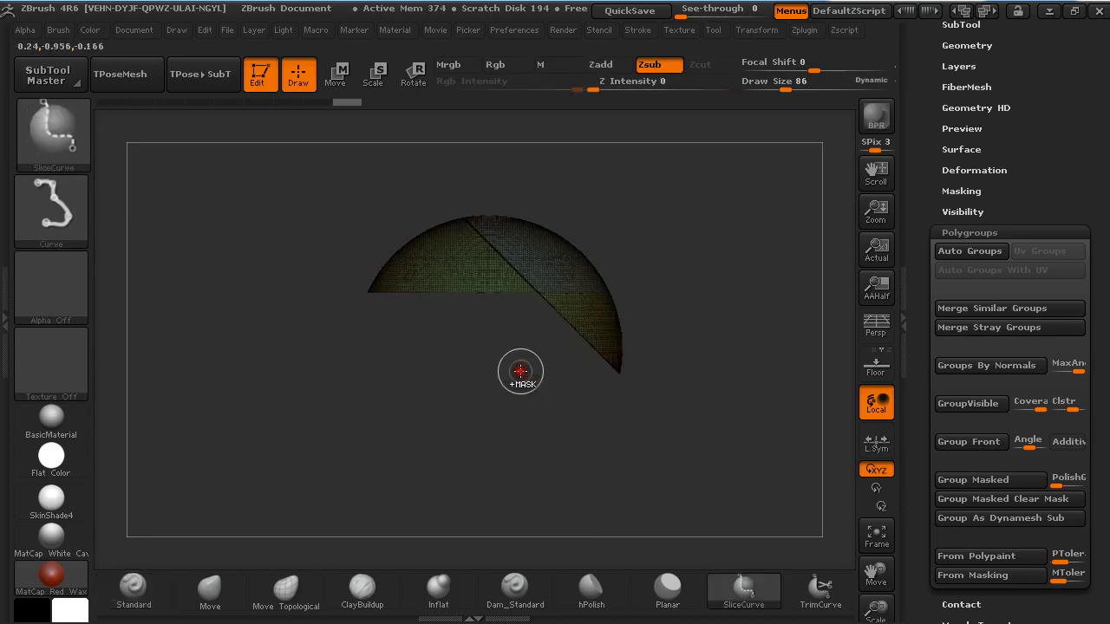
pyautogui.moveTo(625, 293); pyautogui.dragTo(641, 347)
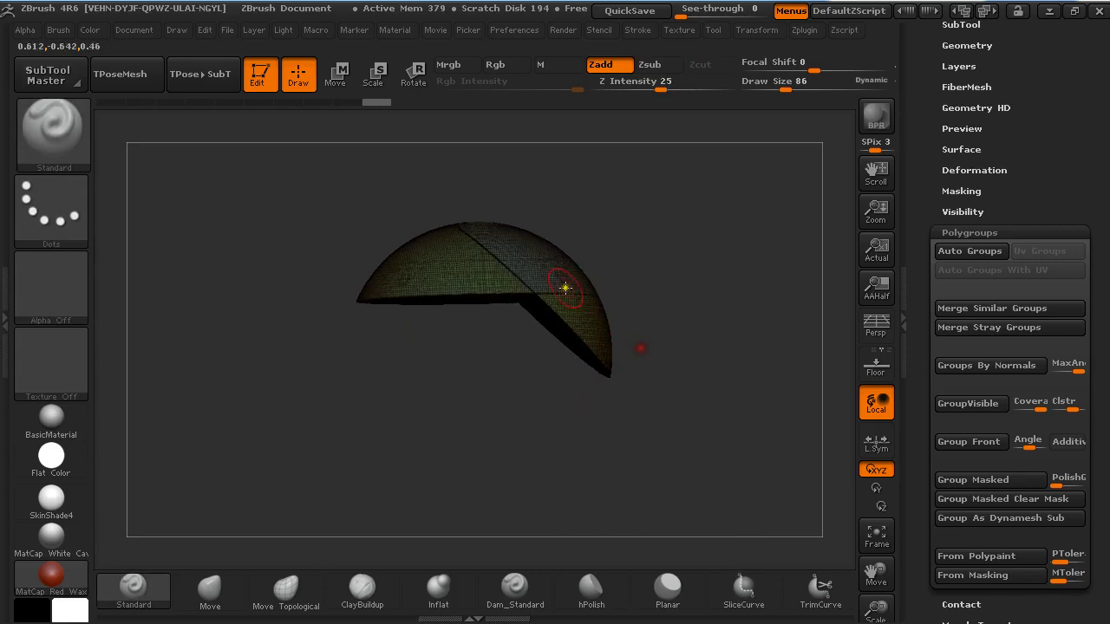
pyautogui.moveTo(652, 302); pyautogui.dragTo(638, 308)
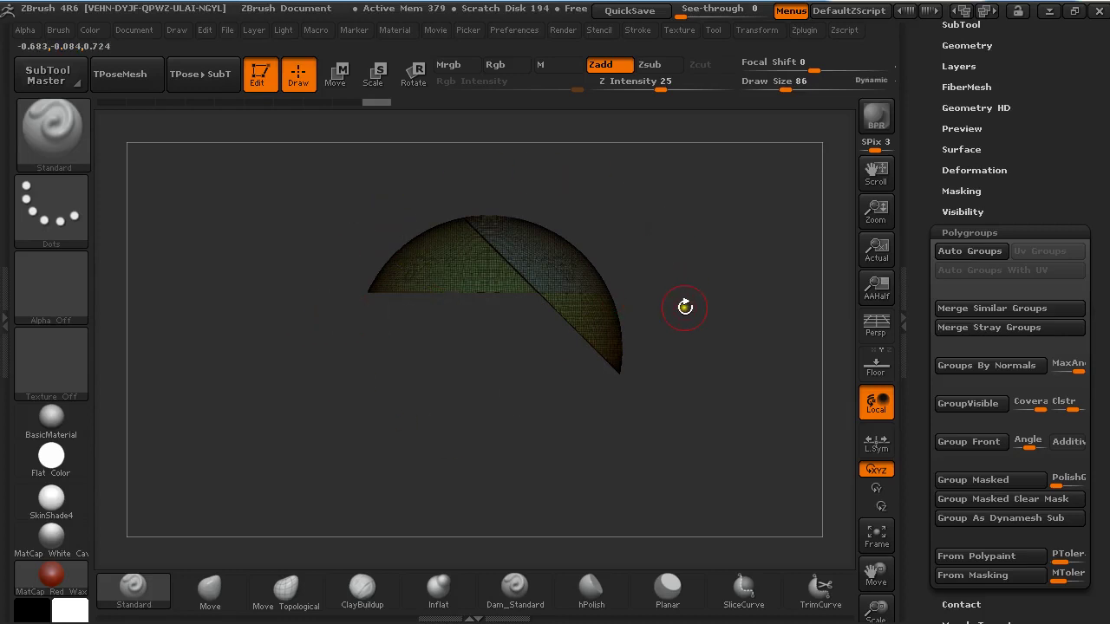
# Combine the visible upper pieces into one polygroup, then unhide the whole sphere and update its DynaMesh to fuse them
pyautogui.hotkey('ctrl', 'w')
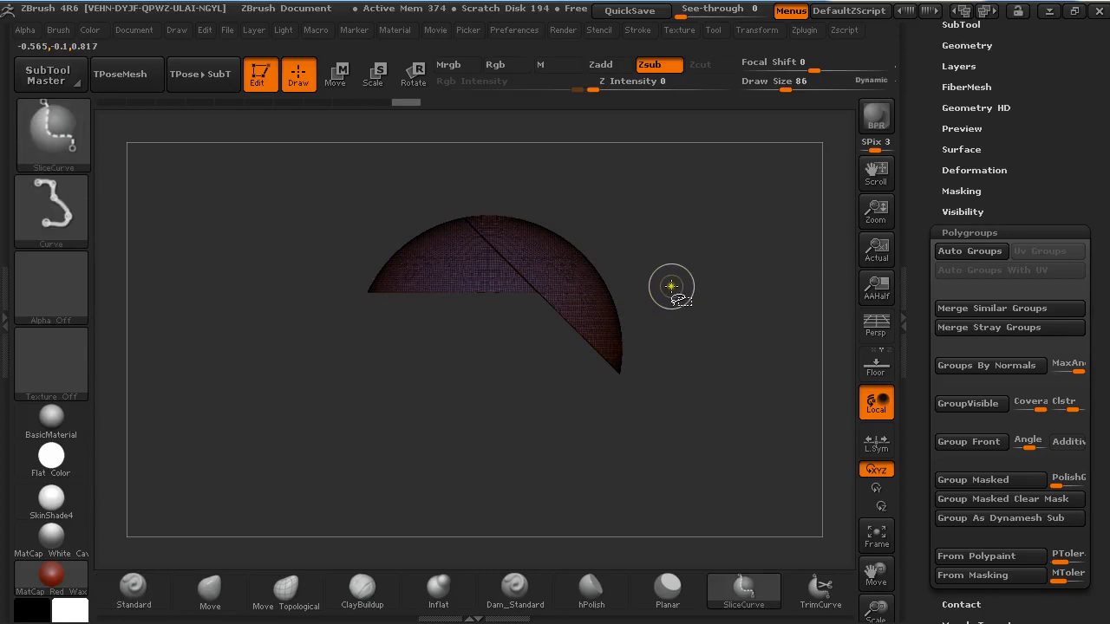
pyautogui.keyDown('ctrl'); pyautogui.keyDown('shift'); pyautogui.click(672, 286); pyautogui.keyUp('shift'); pyautogui.keyUp('ctrl')
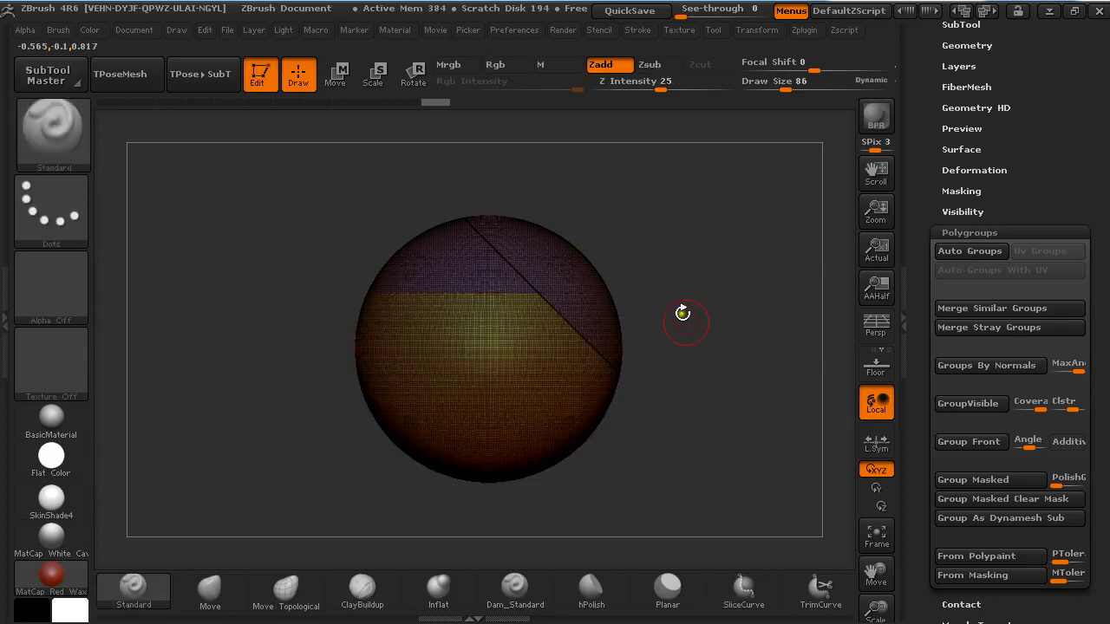
pyautogui.moveTo(698, 348)
pyautogui.mouseDown()
pyautogui.moveTo(668, 337)
pyautogui.moveTo(698, 349)
pyautogui.mouseUp()
pyautogui.keyDown('ctrl'); pyautogui.keyDown('shift'); pyautogui.moveTo(685, 243); pyautogui.dragTo(769, 417); pyautogui.keyUp('shift'); pyautogui.keyUp('ctrl')
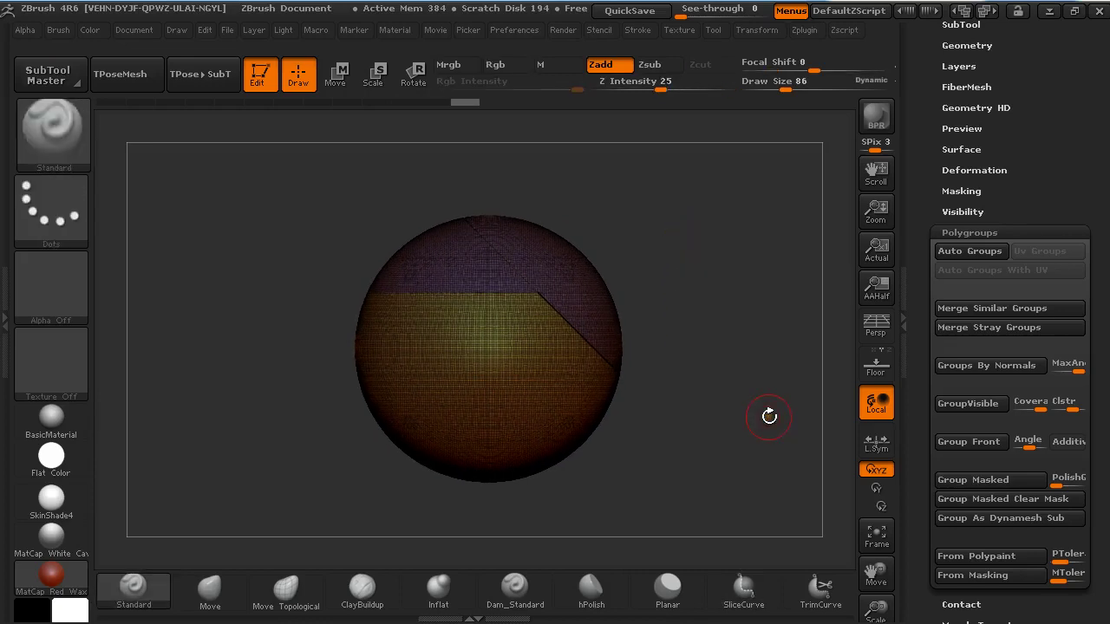
# Turn off the polyframe and examine the seams between the fused upper piece and the rest of the sphere
pyautogui.hotkey('shift', 'f')
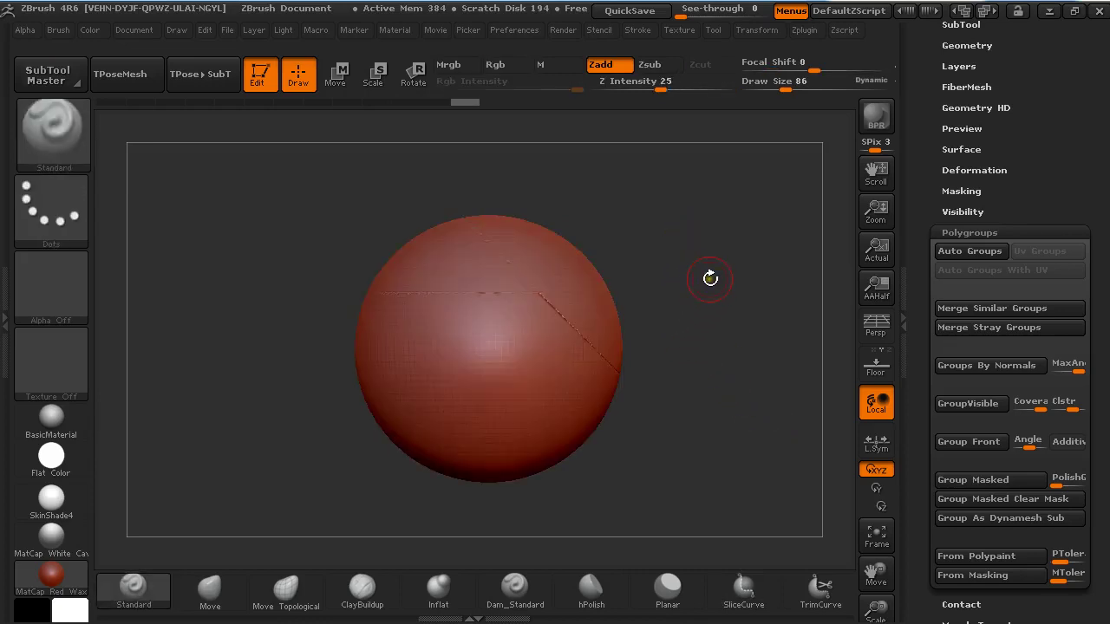
pyautogui.keyDown('alt'); pyautogui.moveTo(712, 279); pyautogui.dragTo(761, 418); pyautogui.keyUp('alt')
pyautogui.moveTo(788, 221)
pyautogui.keyDown('alt'); pyautogui.mouseDown()
pyautogui.moveTo(806, 272)
pyautogui.moveTo(770, 496)
pyautogui.mouseUp(); pyautogui.keyUp('alt')
pyautogui.press('shift')
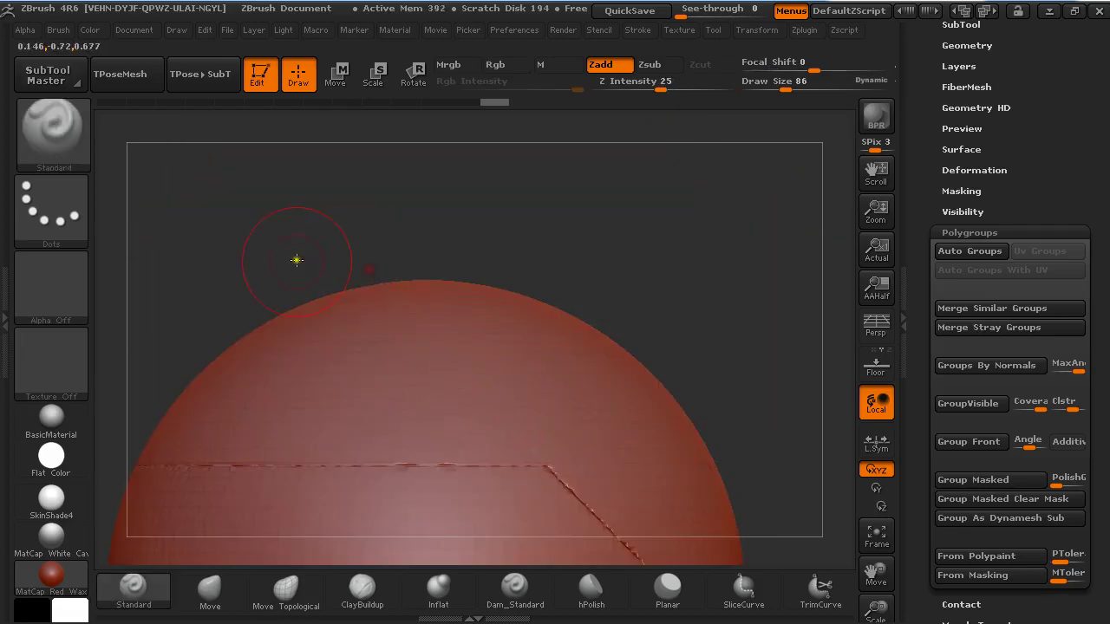
pyautogui.moveTo(296, 259); pyautogui.dragTo(683, 427)
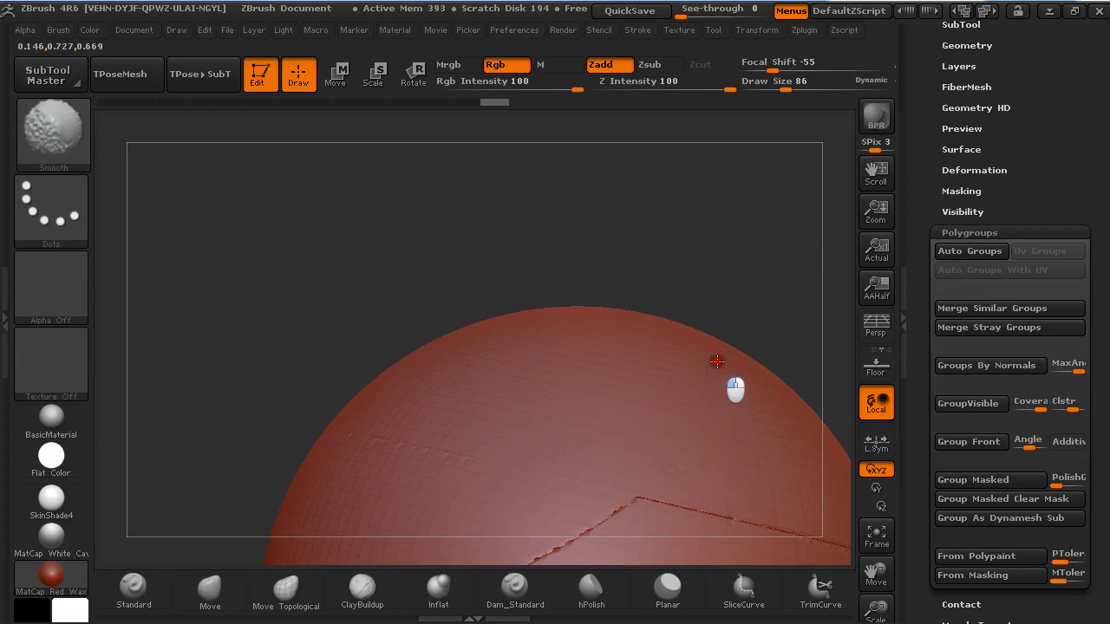
pyautogui.keyDown('alt'); pyautogui.moveTo(715, 296); pyautogui.dragTo(650, 235); pyautogui.keyUp('alt')
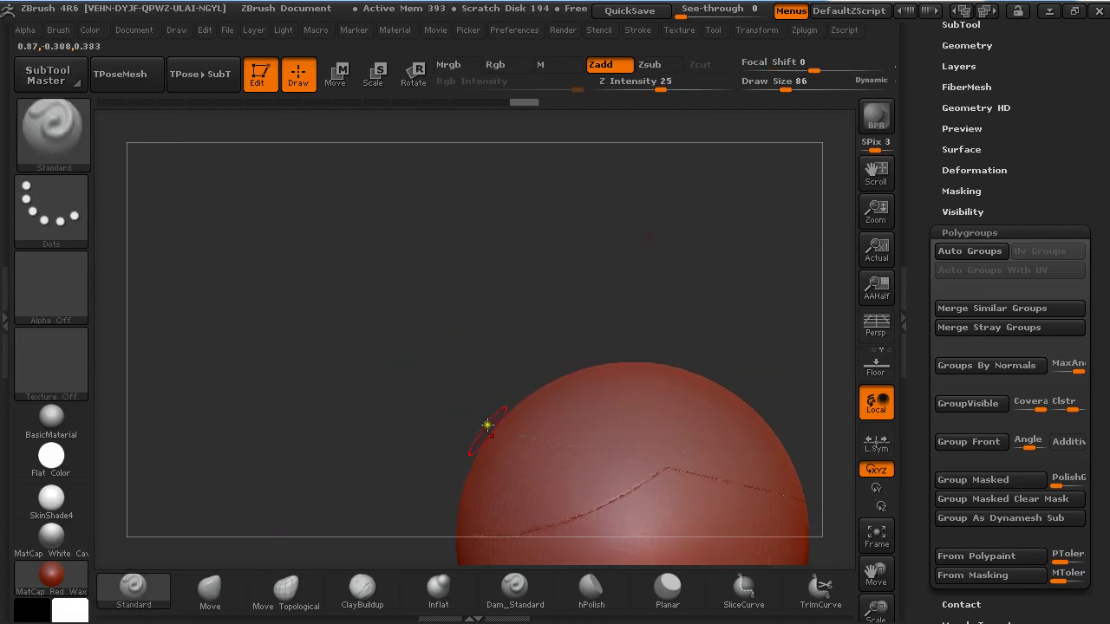
pyautogui.keyDown('shift'); pyautogui.moveTo(580, 450); pyautogui.dragTo(493, 422); pyautogui.keyUp('shift')
pyautogui.moveTo(386, 383)
pyautogui.mouseDown()
pyautogui.moveTo(449, 378)
pyautogui.moveTo(510, 396)
pyautogui.mouseUp()
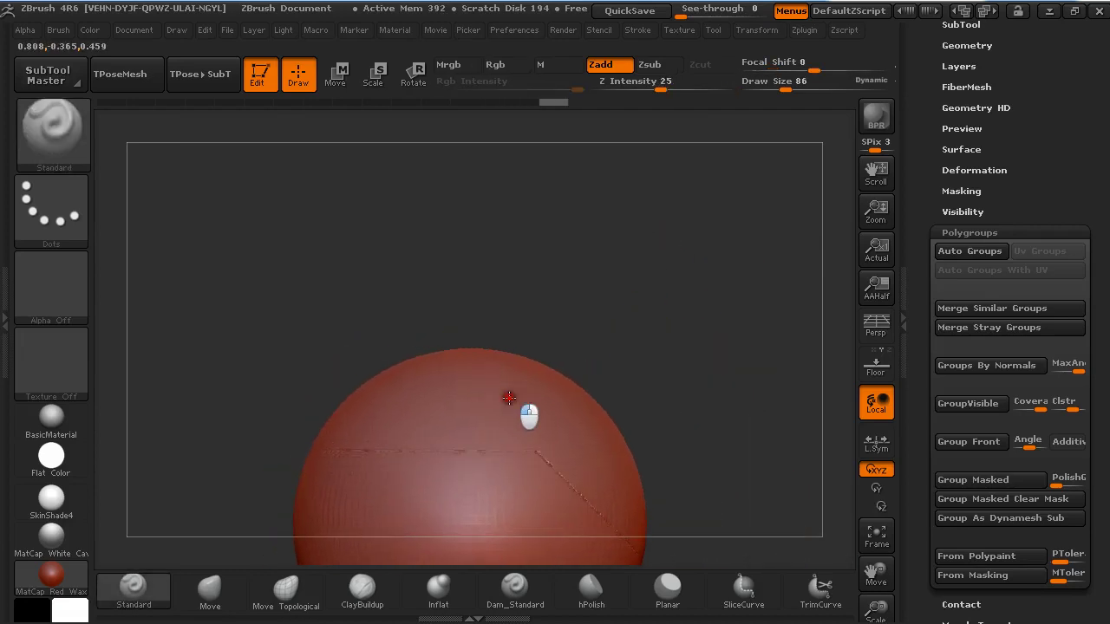
pyautogui.moveTo(709, 461)
pyautogui.keyDown('alt'); pyautogui.mouseDown()
pyautogui.moveTo(681, 427)
pyautogui.moveTo(641, 296)
pyautogui.mouseUp(); pyautogui.keyUp('alt')
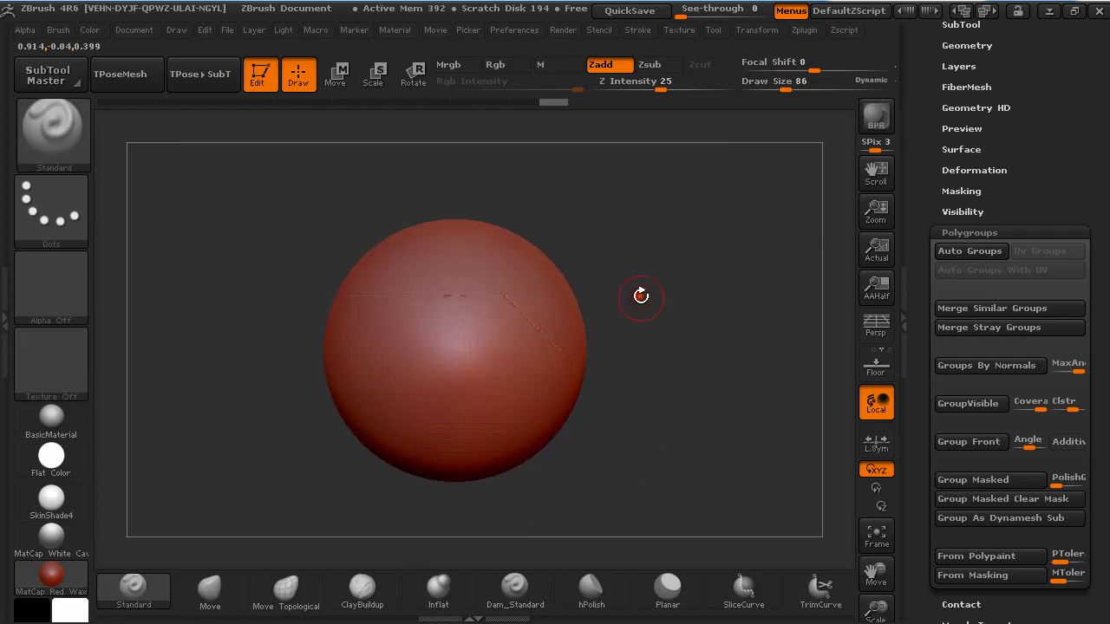
# Isolate the fused upper piece, inspect its cut faces from below, and unhide the whole sphere with the polyframe off
pyautogui.keyDown('ctrl'); pyautogui.keyDown('shift'); pyautogui.moveTo(577, 280); pyautogui.dragTo(520, 248); pyautogui.keyUp('shift'); pyautogui.keyUp('ctrl')
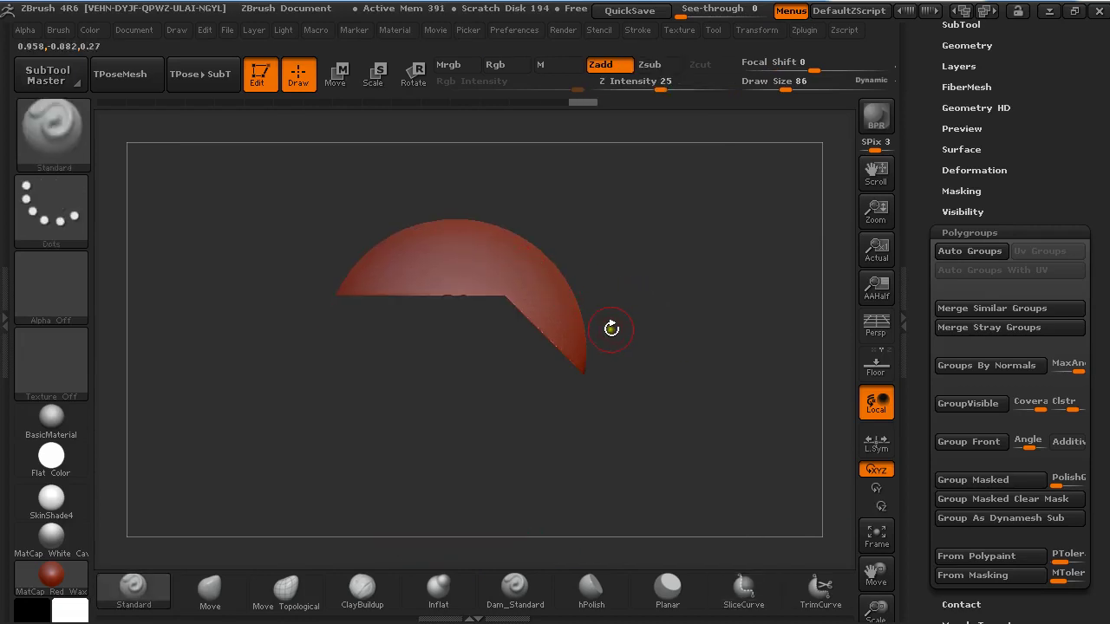
pyautogui.moveTo(622, 336); pyautogui.dragTo(671, 344)
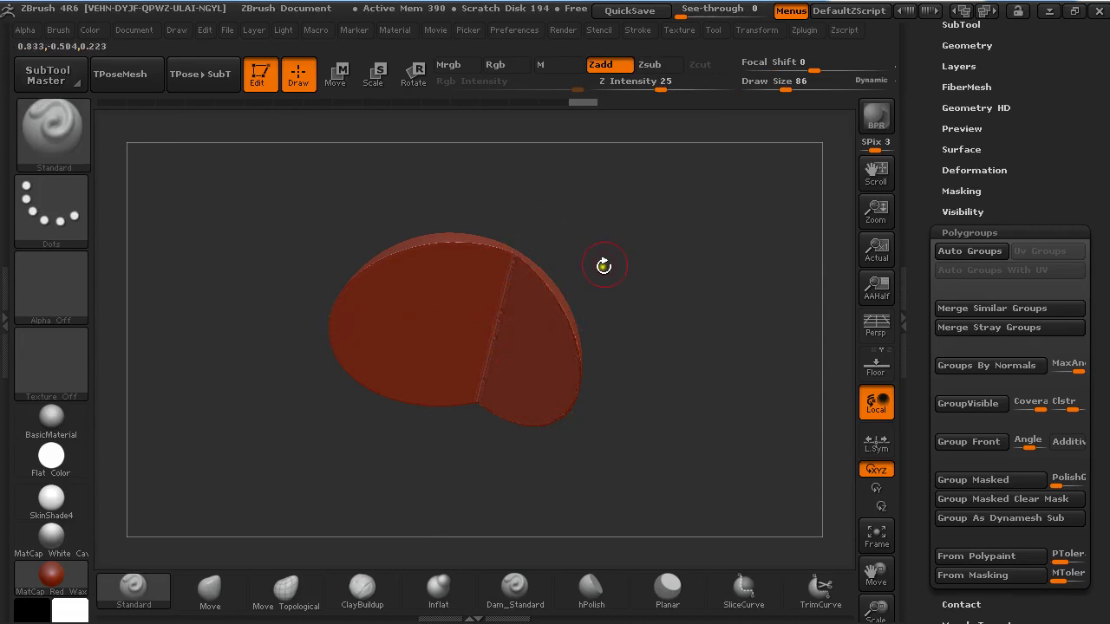
pyautogui.moveTo(603, 266); pyautogui.dragTo(620, 367)
pyautogui.keyDown('ctrl'); pyautogui.keyDown('shift'); pyautogui.click(656, 313); pyautogui.keyUp('shift'); pyautogui.keyUp('ctrl')
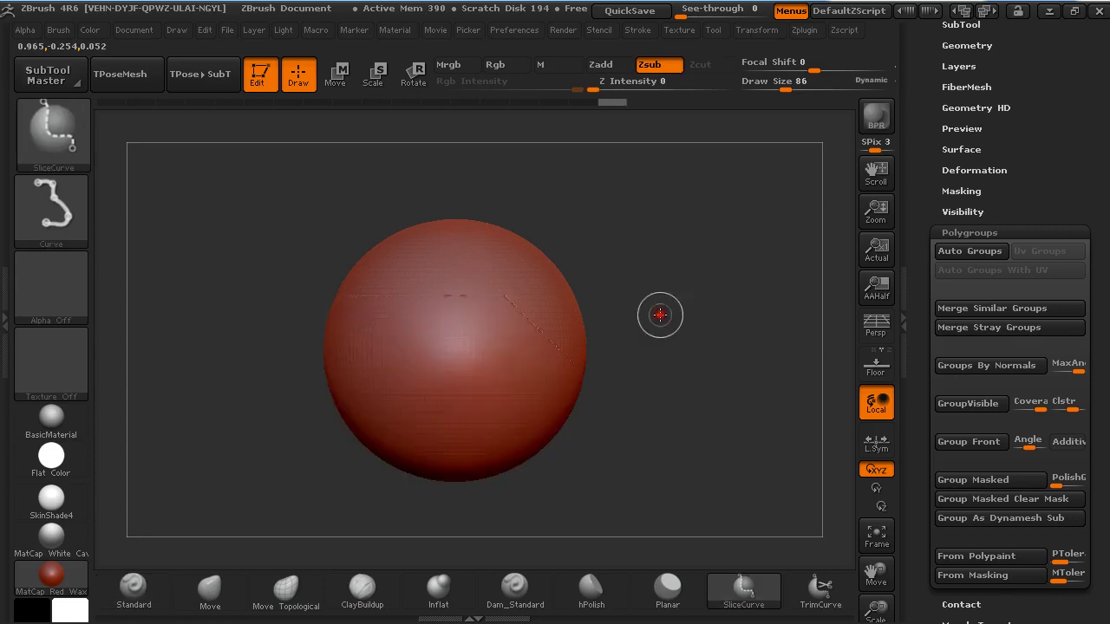
pyautogui.hotkey('shift', 'f')
pyautogui.hotkey('shift', 'f')
pyautogui.hotkey('shift', 'f')
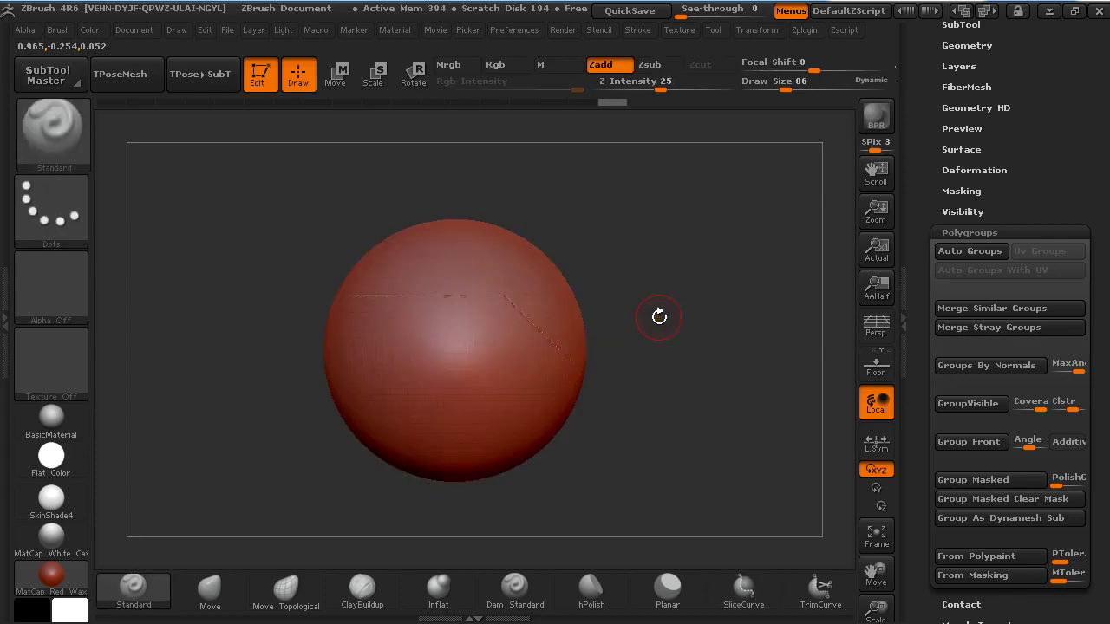